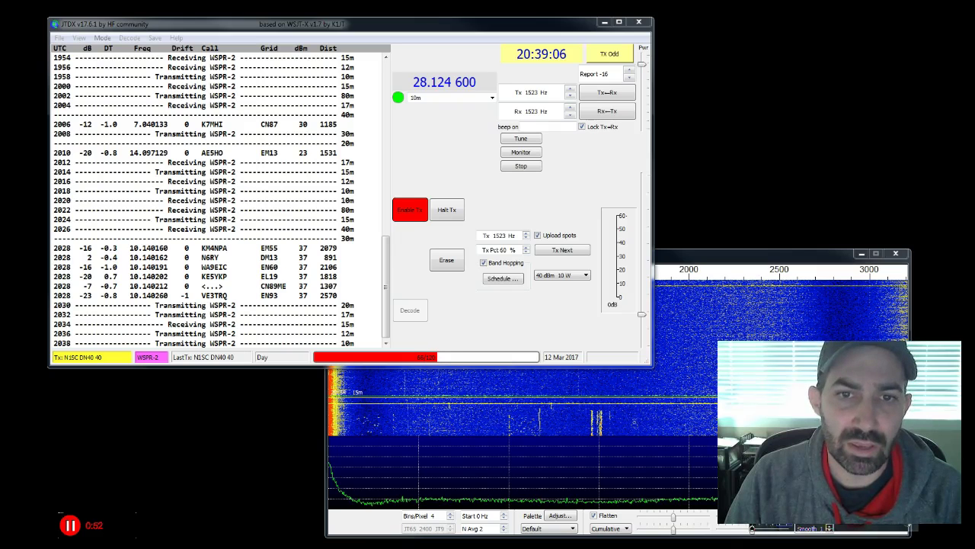
Bring the browser's CONUS HF band conditions page on screen, check the band readings, and return to JTDX
left_click_drag(0, 114, 463, 75)
left_click(793, 61)
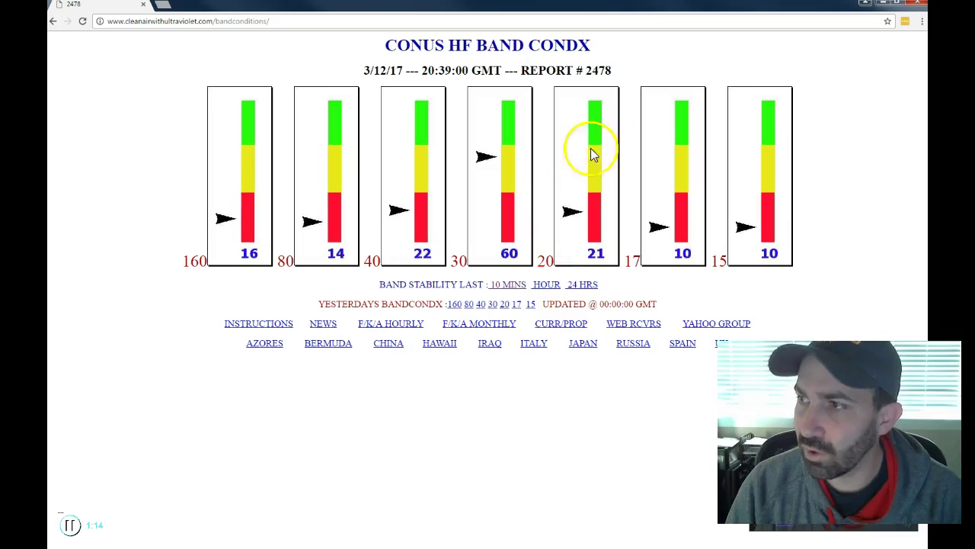
left_click_drag(597, 10, 47, 141)
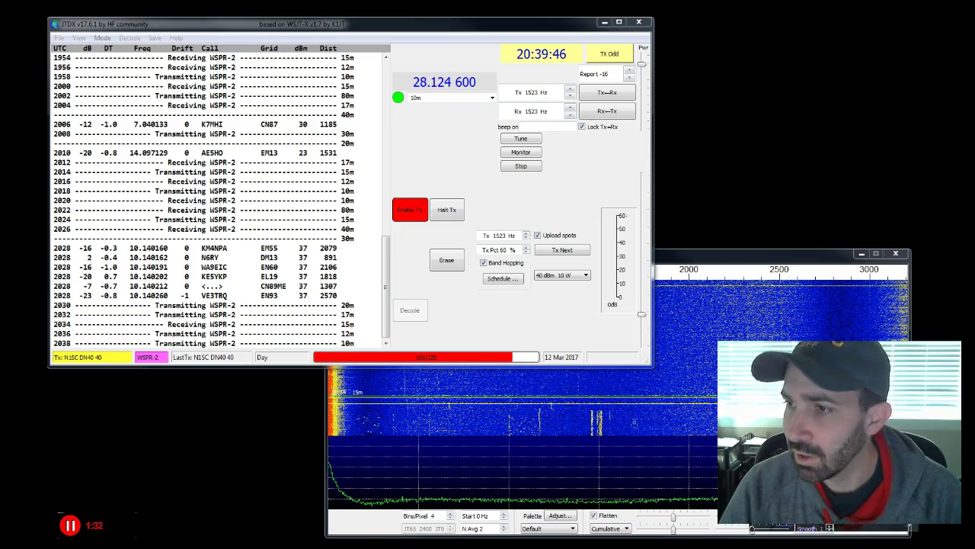
Open the WSPR Band Hopping schedule and move its window clear of the transmit settings
mouse_move(229, 22)
left_mouse_down()
mouse_move(295, 26)
mouse_move(241, 29)
left_mouse_up()
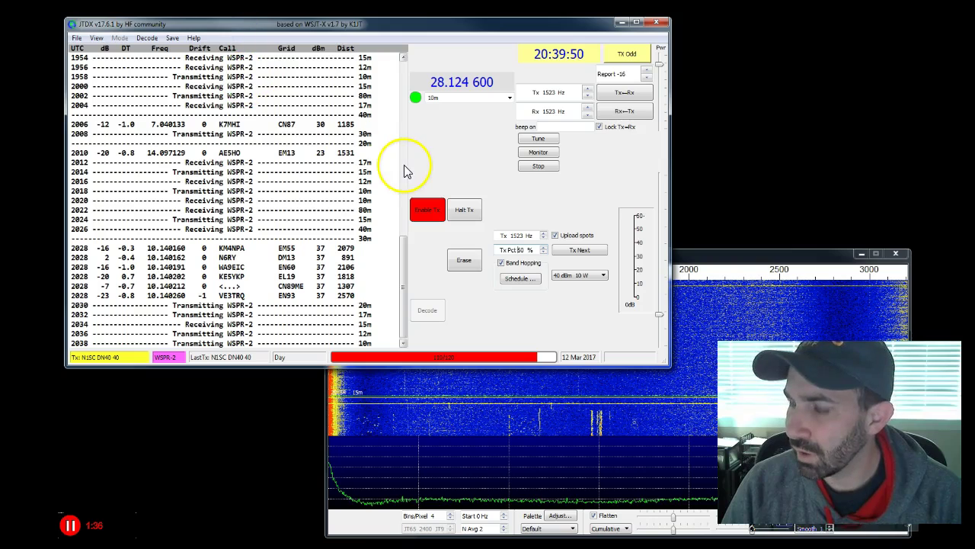
left_click(457, 212)
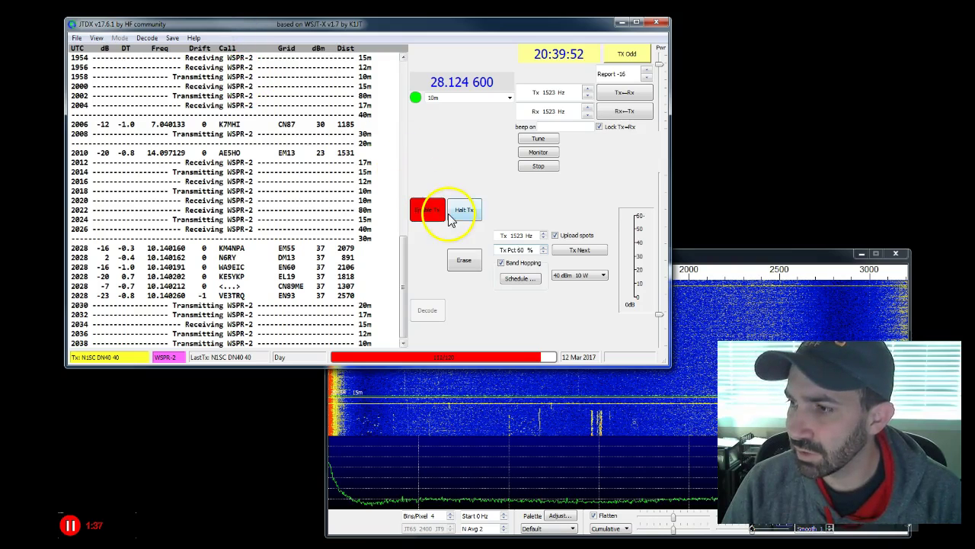
left_click(523, 280)
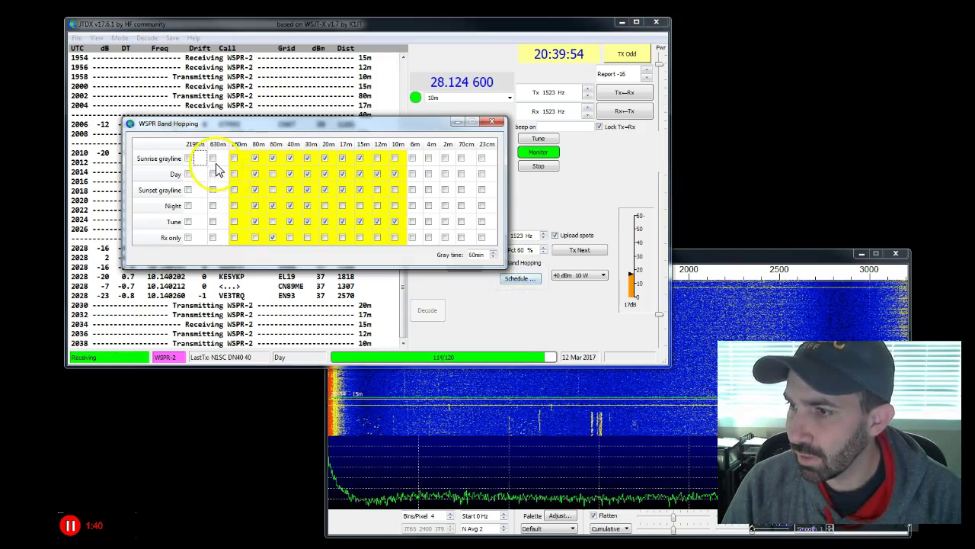
left_click_drag(266, 129, 264, 120)
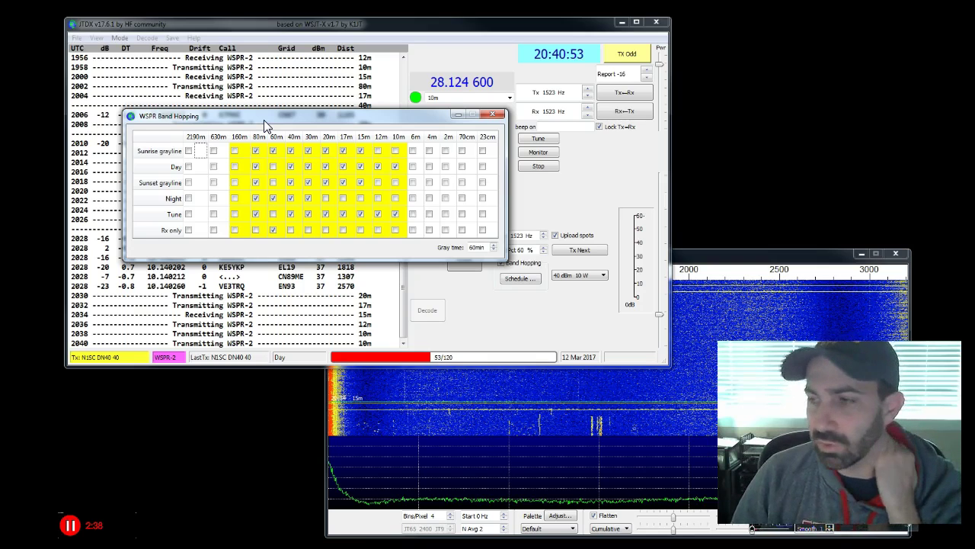
left_click_drag(257, 122, 240, 94)
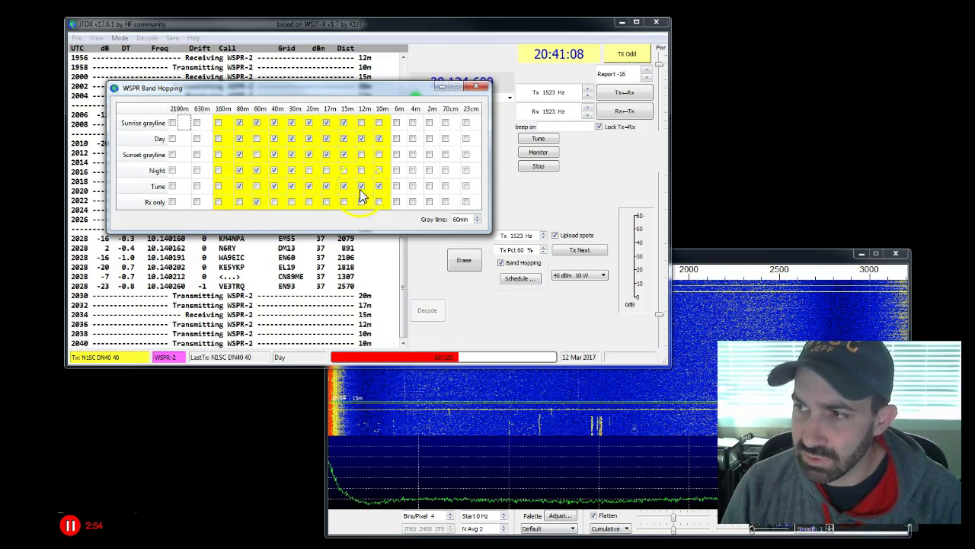
Examine the band hopping schedule's grayline, day, night, tune and Rx only rows from 60m to 10m, and close it
left_click(256, 154)
left_click(256, 169)
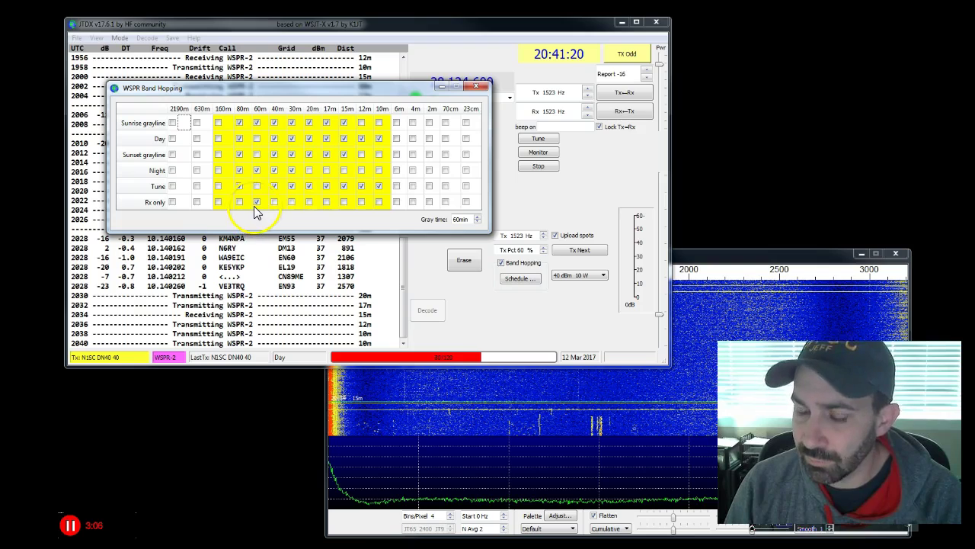
left_click(255, 124)
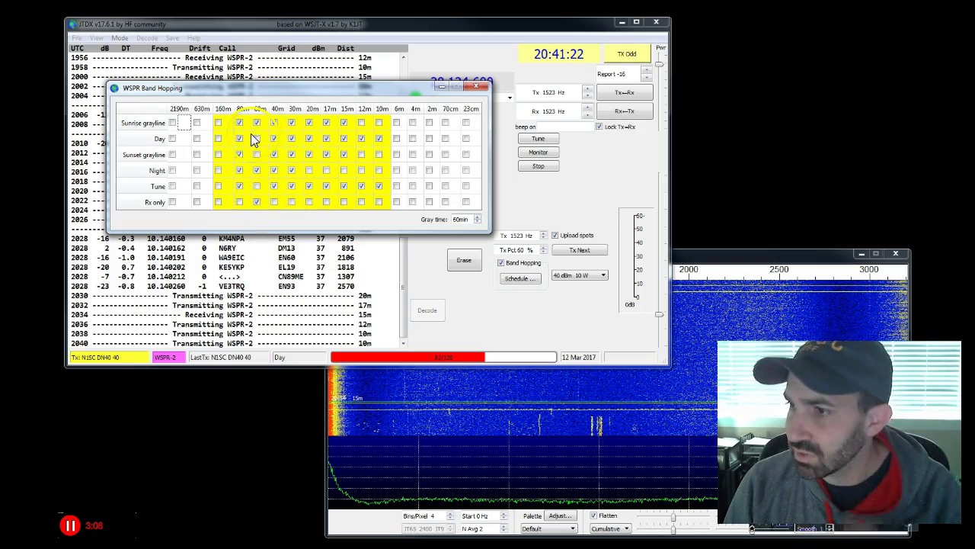
left_click(258, 202)
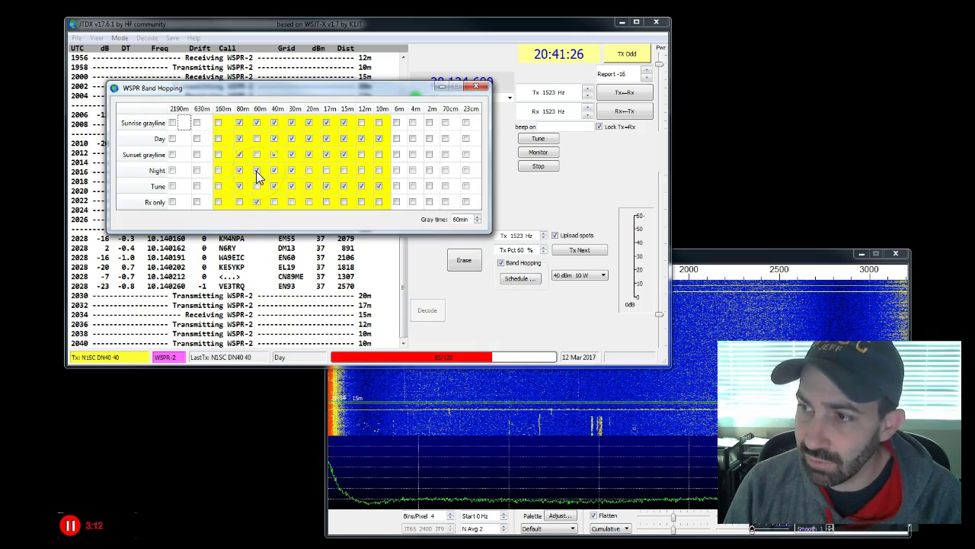
left_click(257, 123)
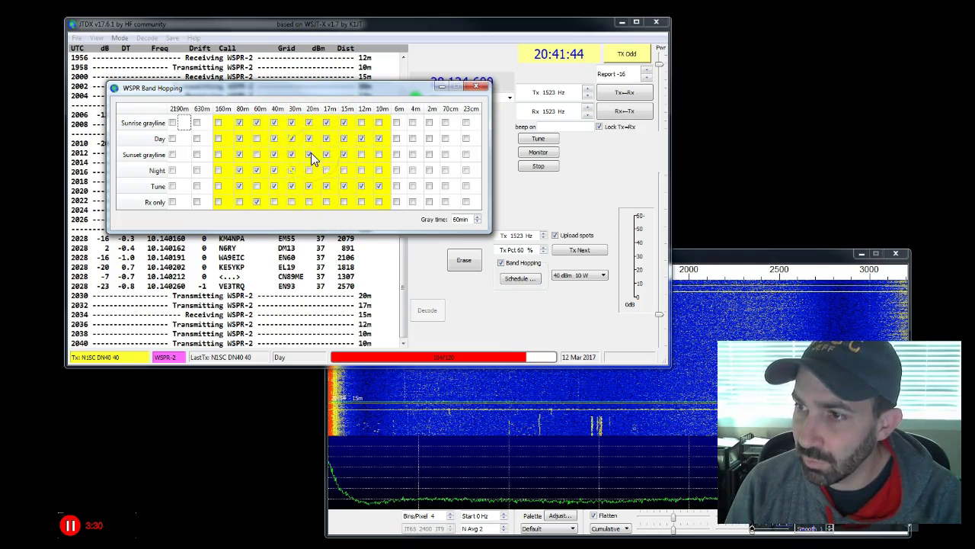
left_click(327, 116)
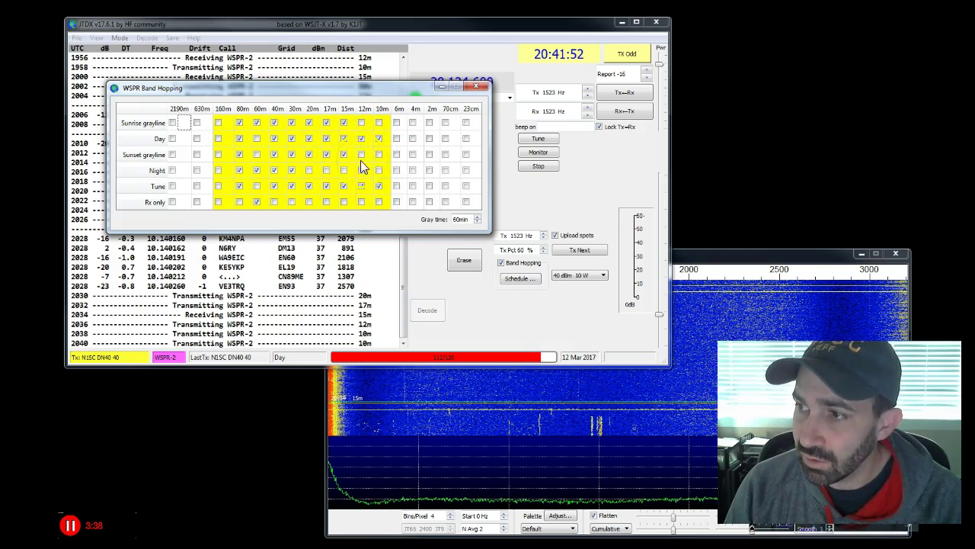
left_click(379, 191)
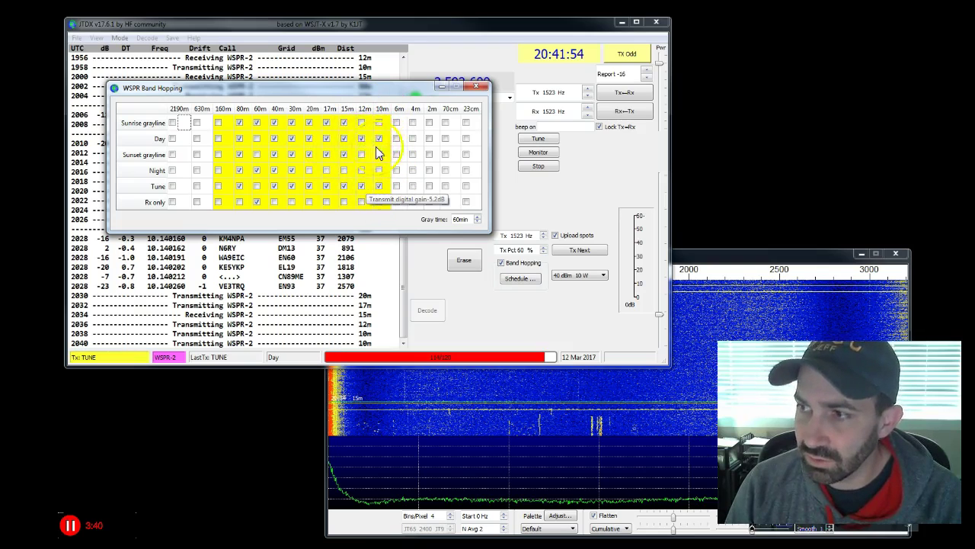
left_click(373, 135)
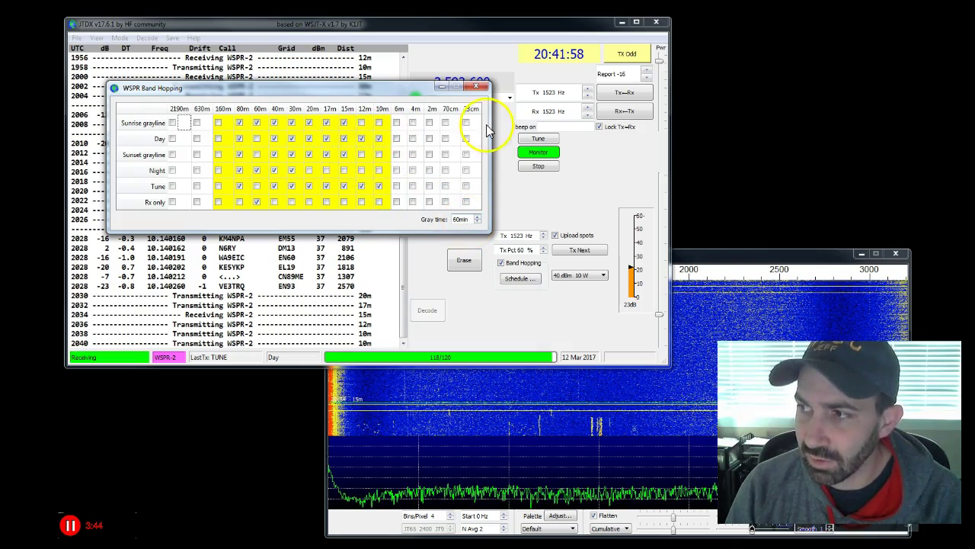
left_click(476, 87)
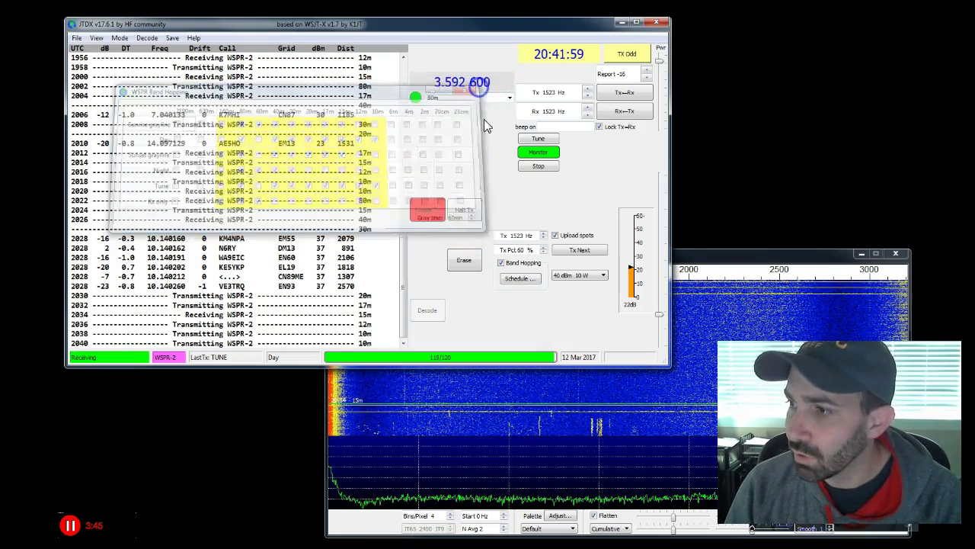
Examine the transmit percentage and the WSPR transmit frequency setting
double_click(518, 251)
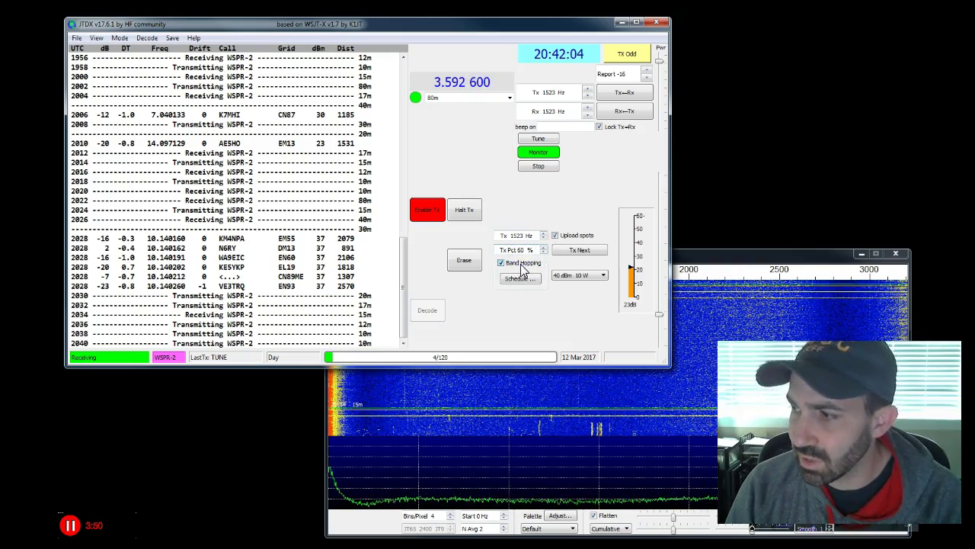
left_click(518, 236)
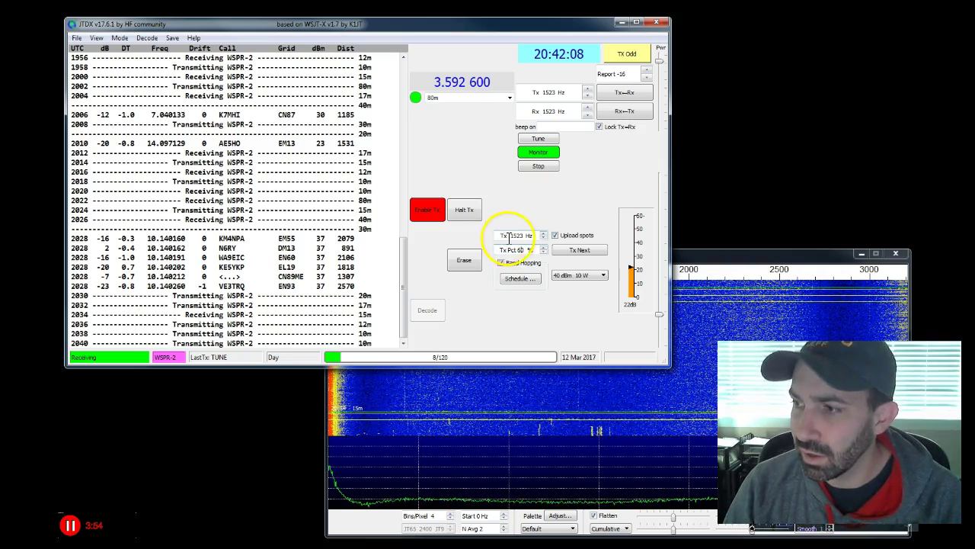
left_click(517, 238)
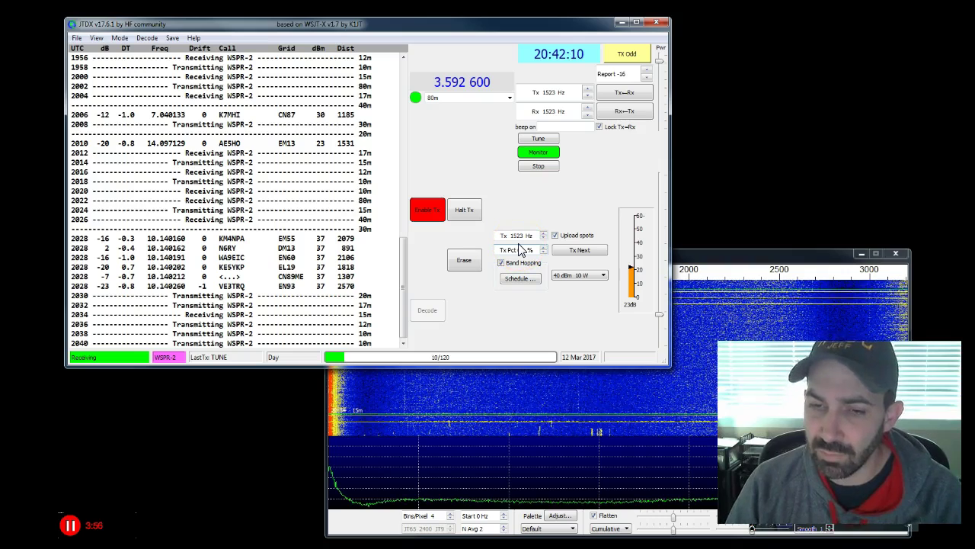
left_click(520, 250)
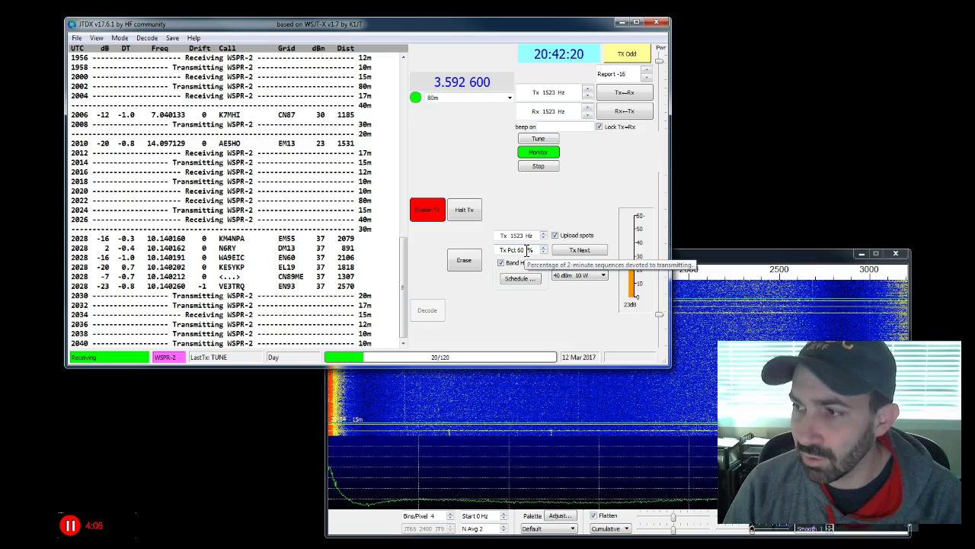
left_click(512, 236)
left_click(529, 237)
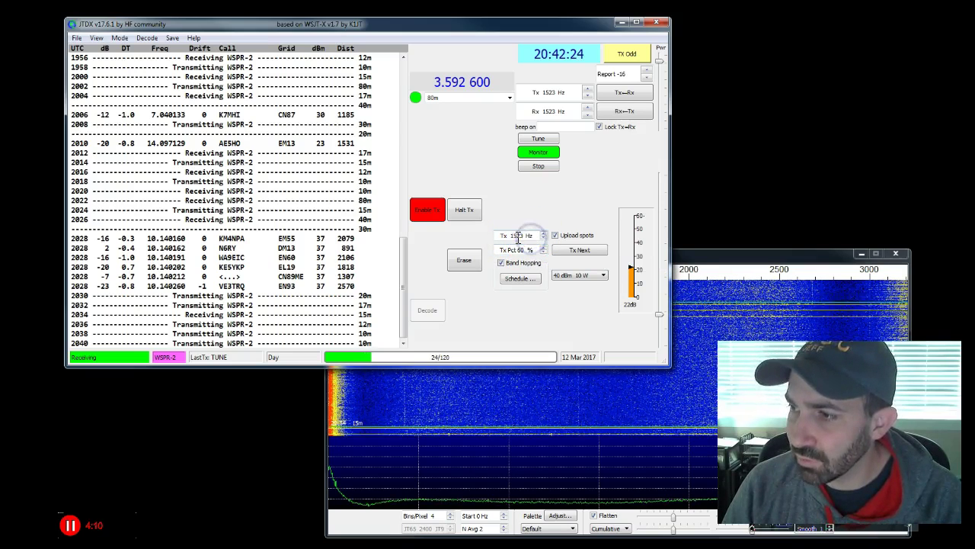
double_click(522, 236)
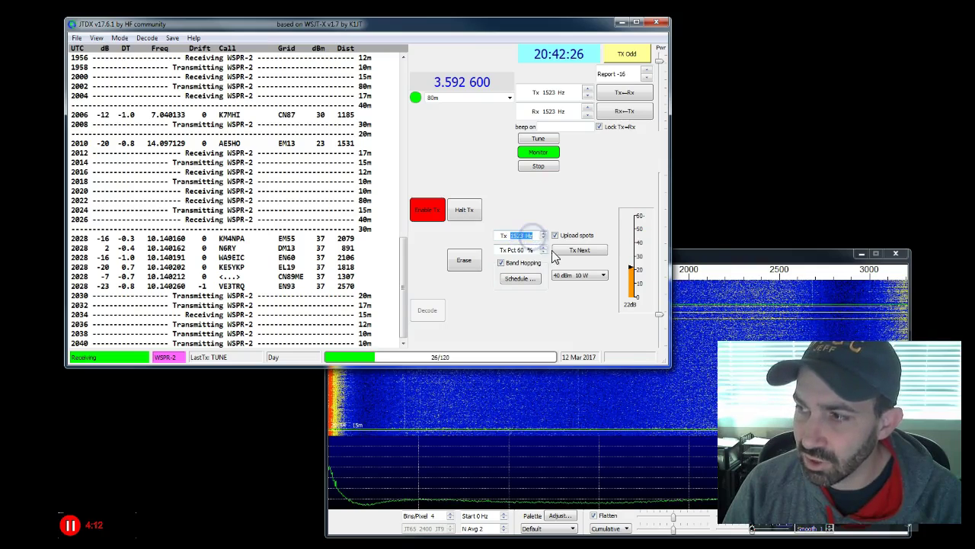
Bring the Wide Graph forward to examine the WSPR transmit range around 1500 Hz, and return to the main window
left_click(694, 254)
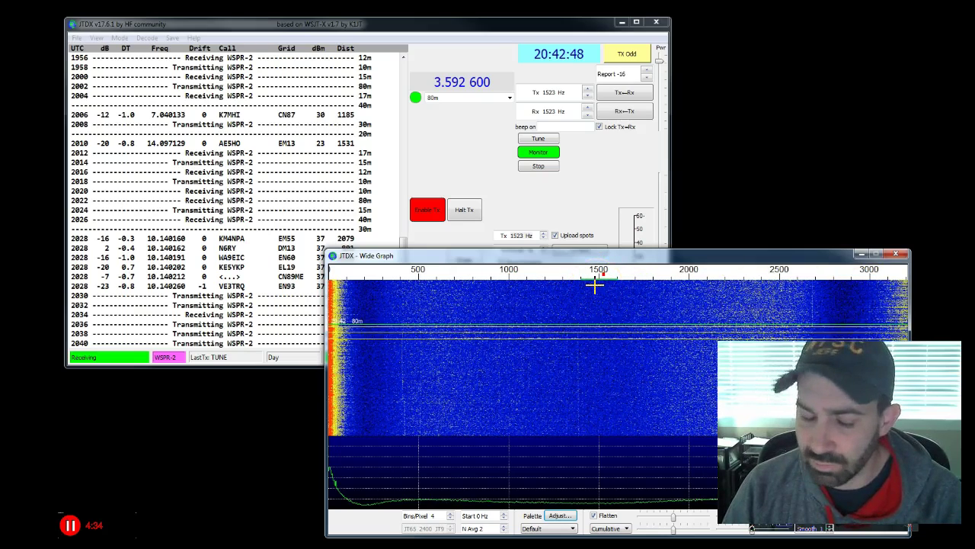
left_click(573, 304)
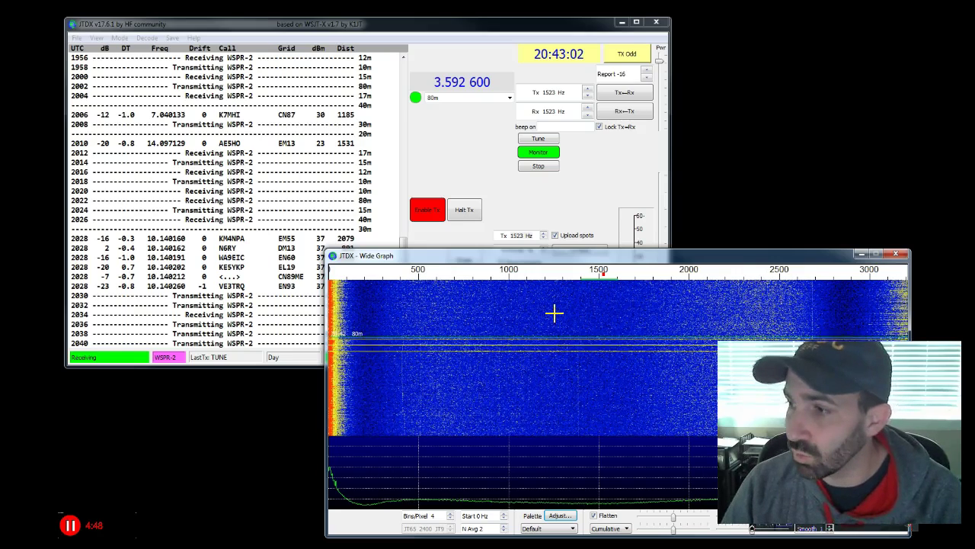
left_click(488, 165)
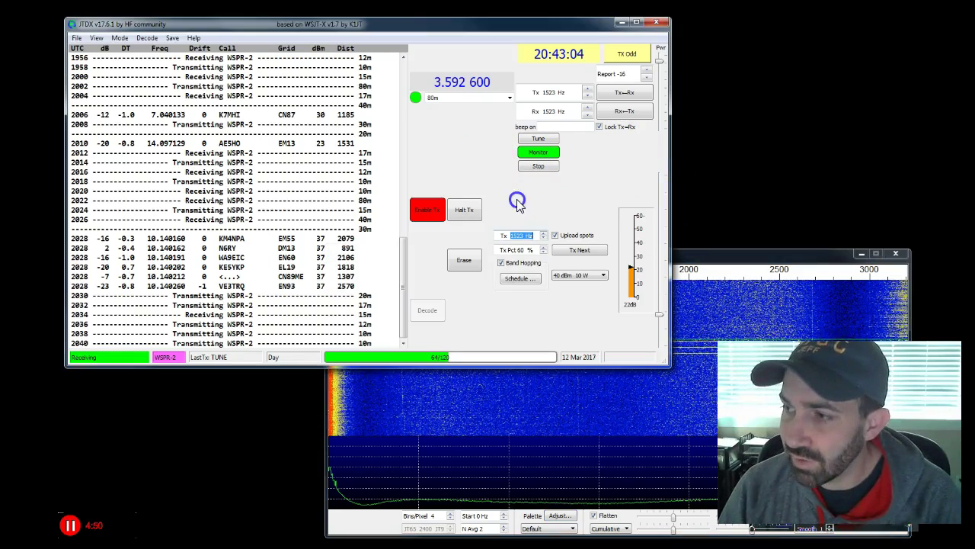
Select 40 dBm 10 W as the transmit power for the WSPR transmissions
left_click(521, 235)
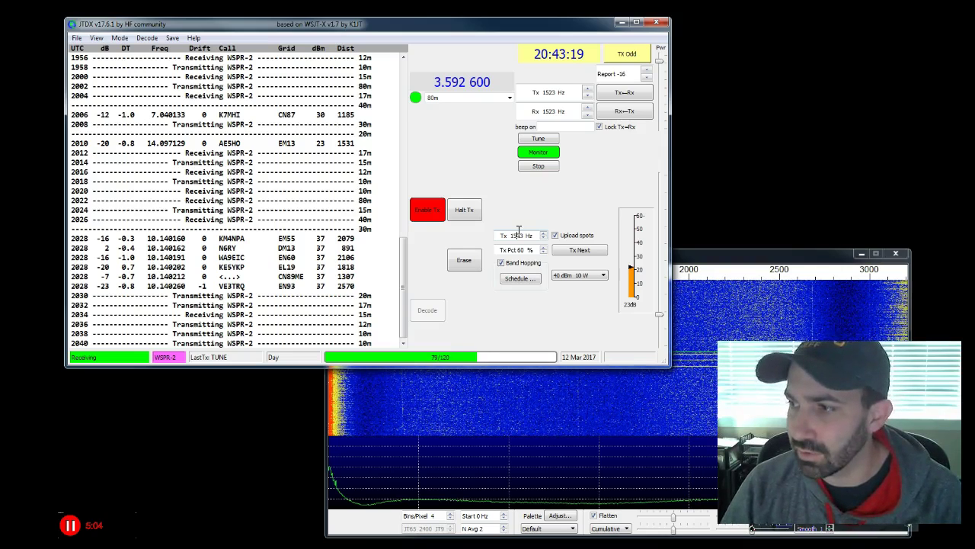
left_click(580, 280)
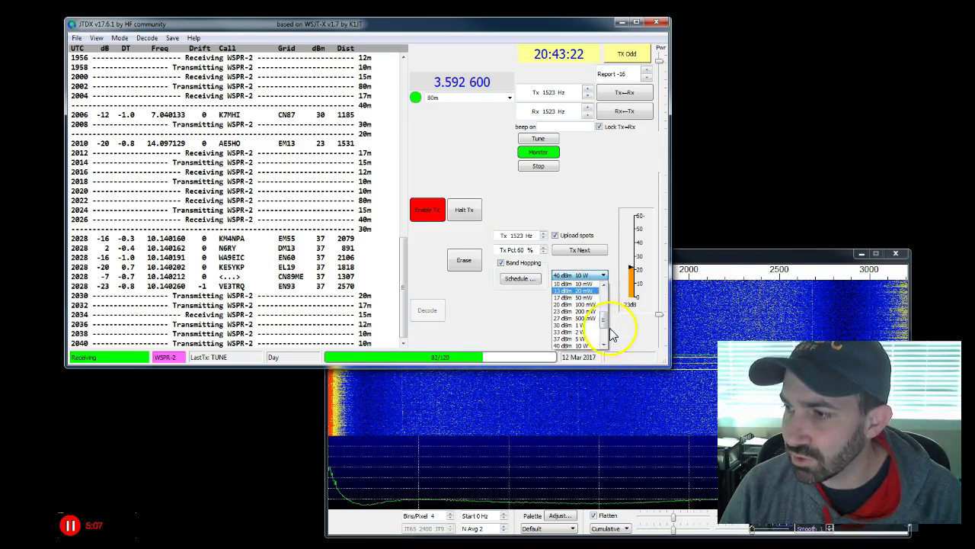
left_click(571, 346)
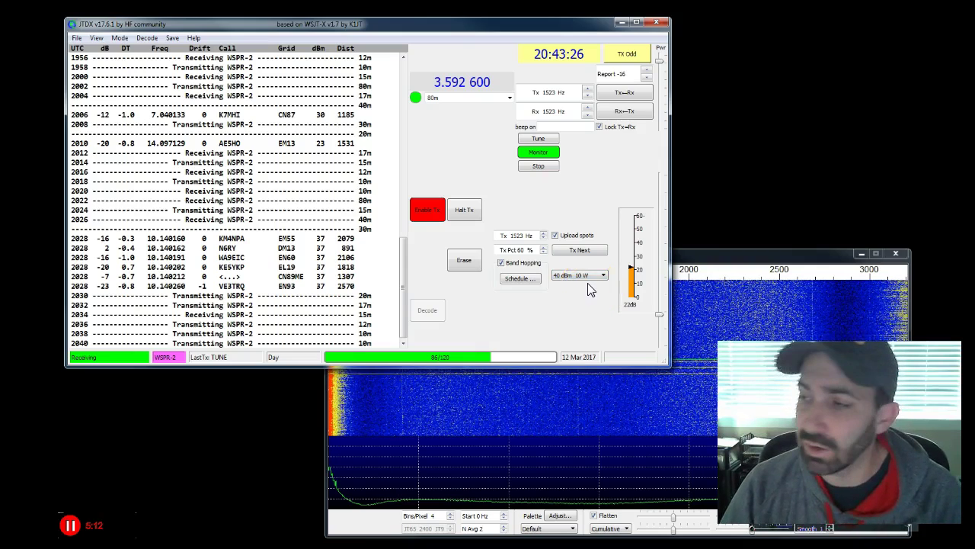
Open the program settings, review the soundcard devices and the radio's CAT control configuration, and close the settings
left_click(78, 38)
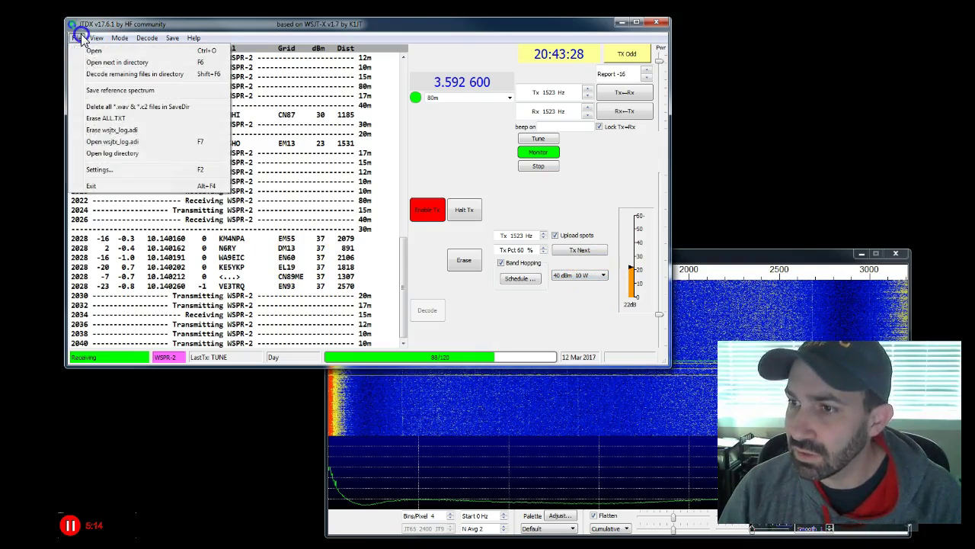
left_click(131, 174)
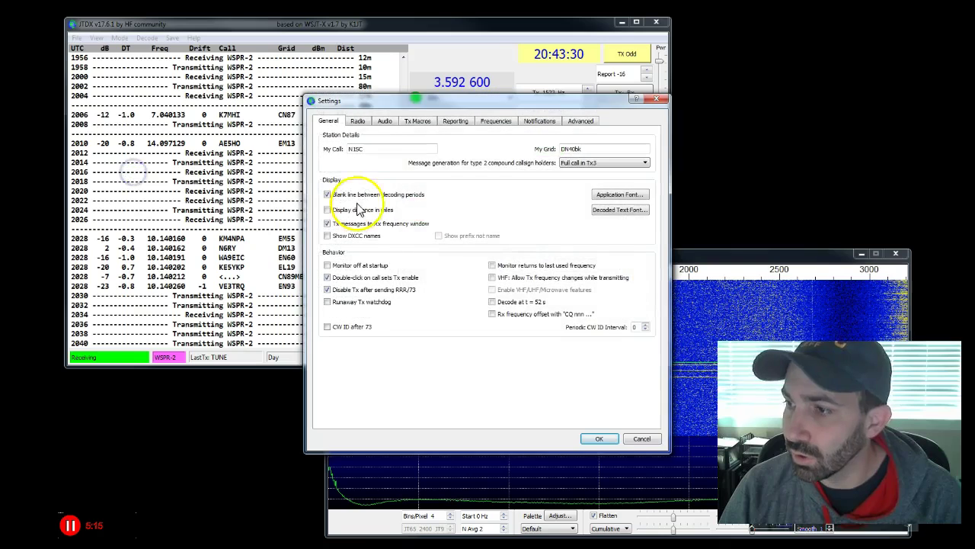
left_click(385, 120)
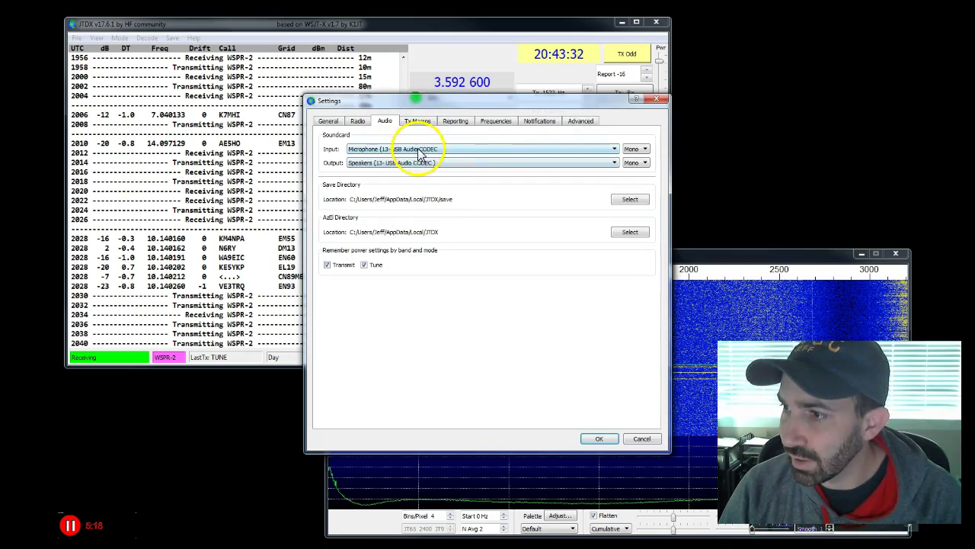
left_click(357, 120)
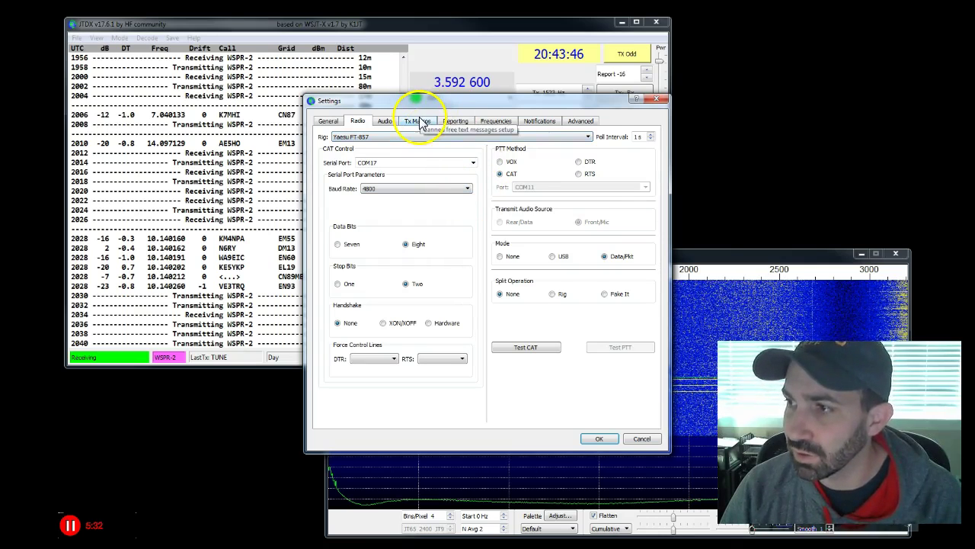
left_click(610, 444)
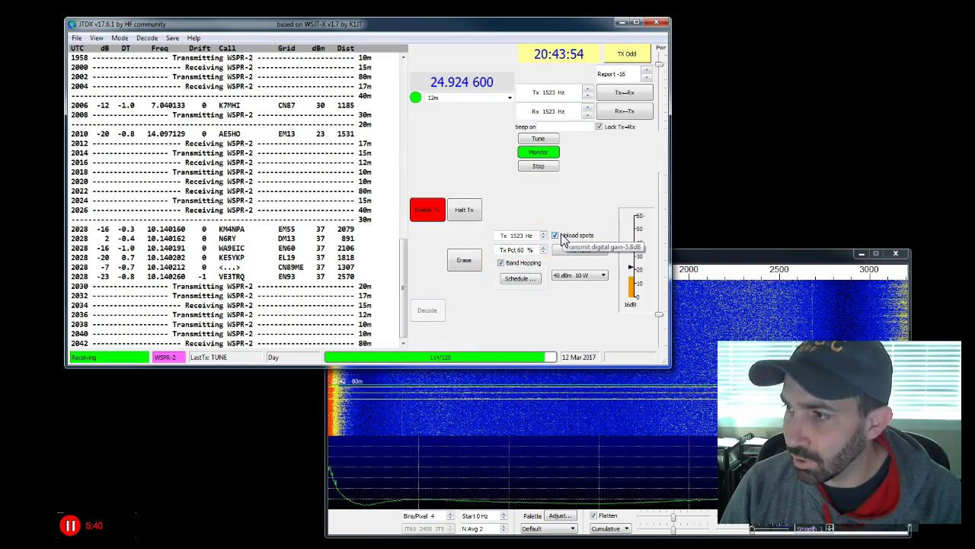
Check the spot upload option and examine the WSPRnet map in the browser, zoomed out to the whole world
left_click(559, 236)
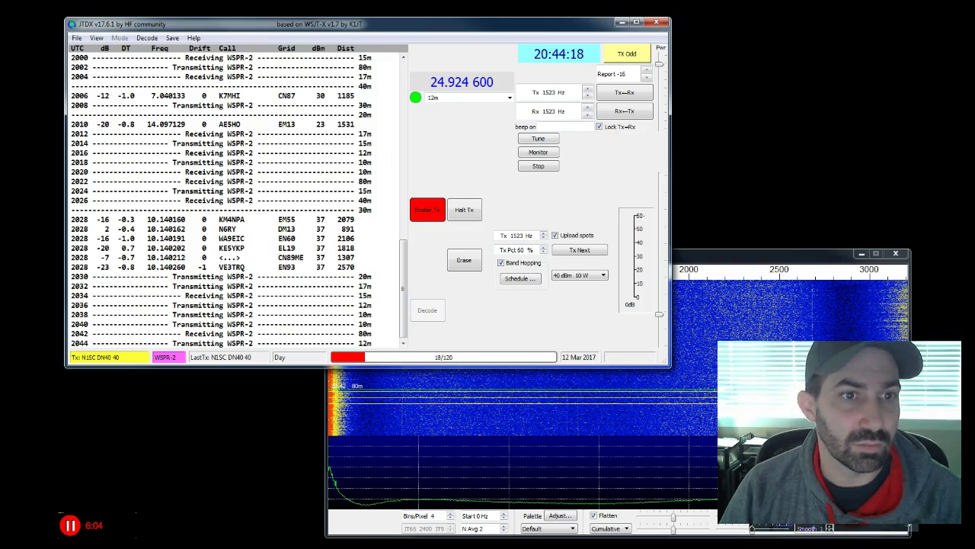
left_click_drag(48, 220, 503, 1)
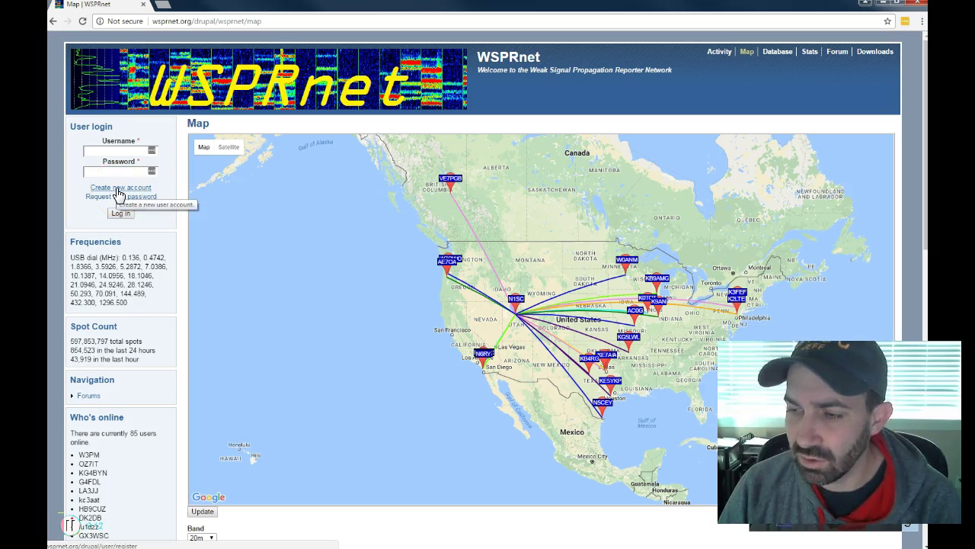
left_click_drag(447, 320, 378, 318)
scroll(371, 326, "down", 2)
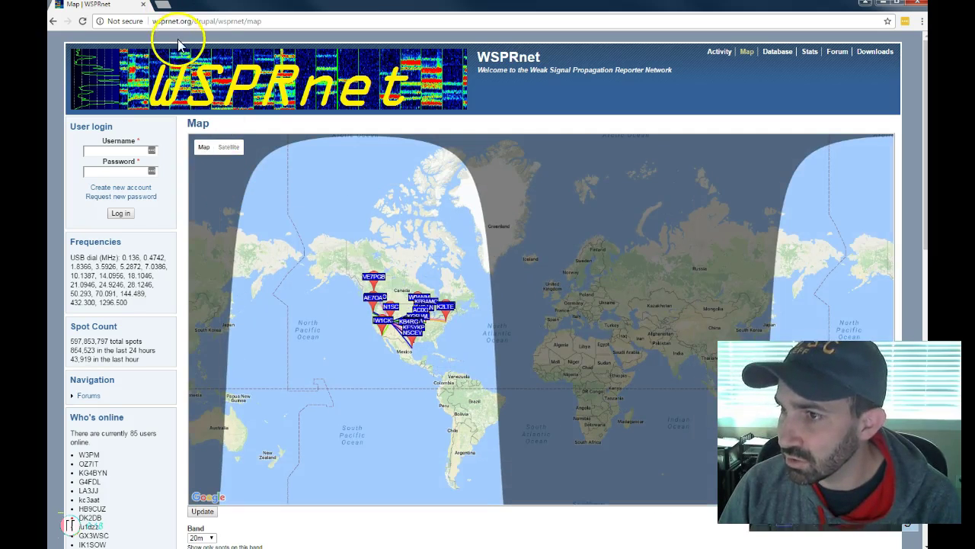
Examine the 20m spots of the past 24 hours on the world map and check the call filter
scroll(340, 217, "up", 2)
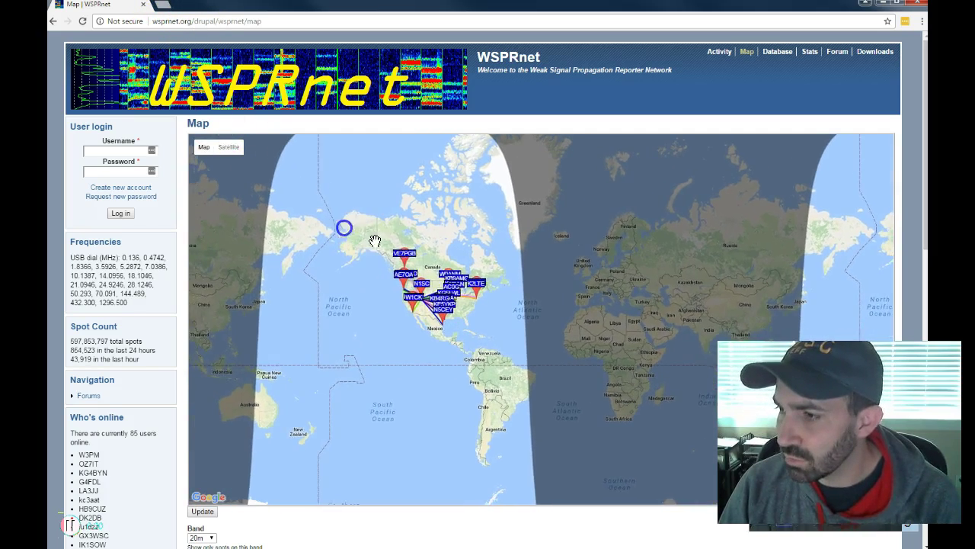
double_click(431, 302)
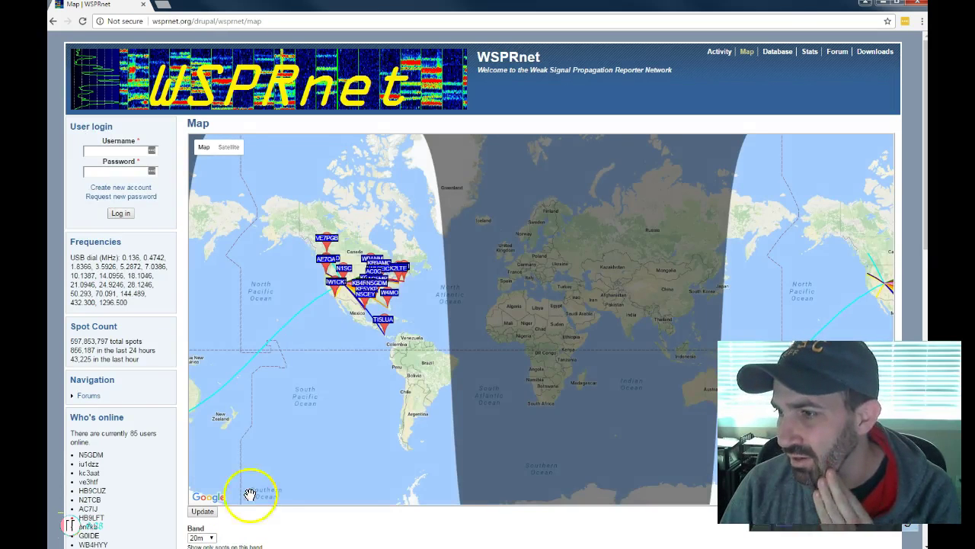
left_click_drag(327, 363, 406, 347)
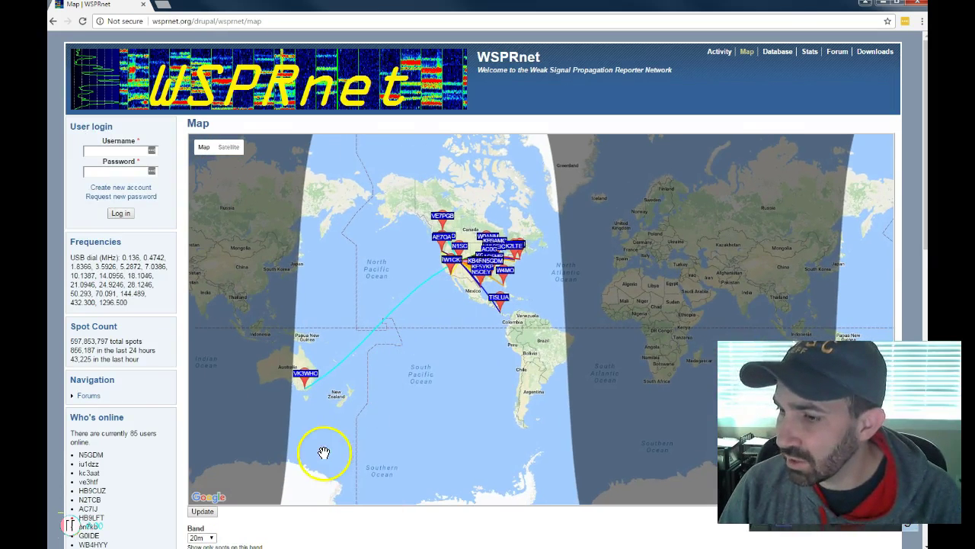
scroll(266, 528, "down", 3)
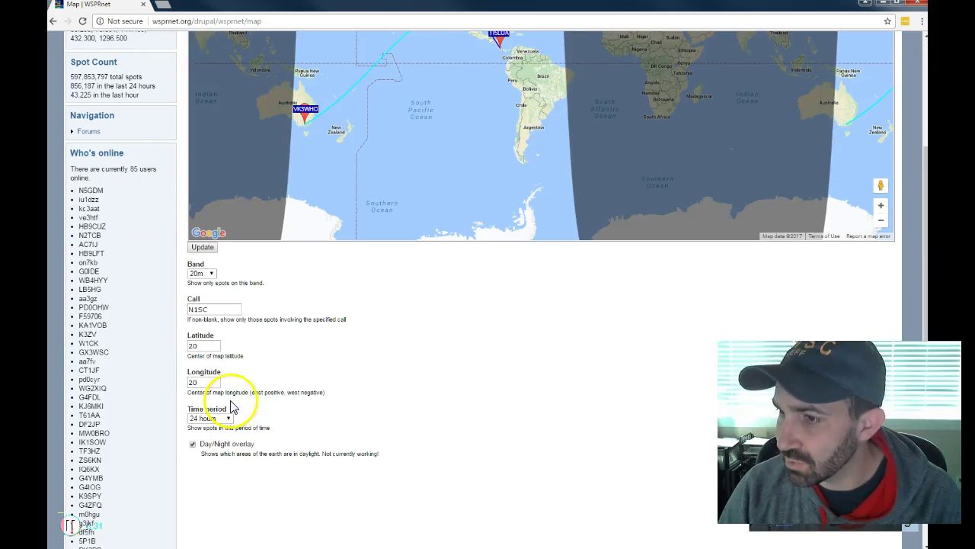
double_click(200, 309)
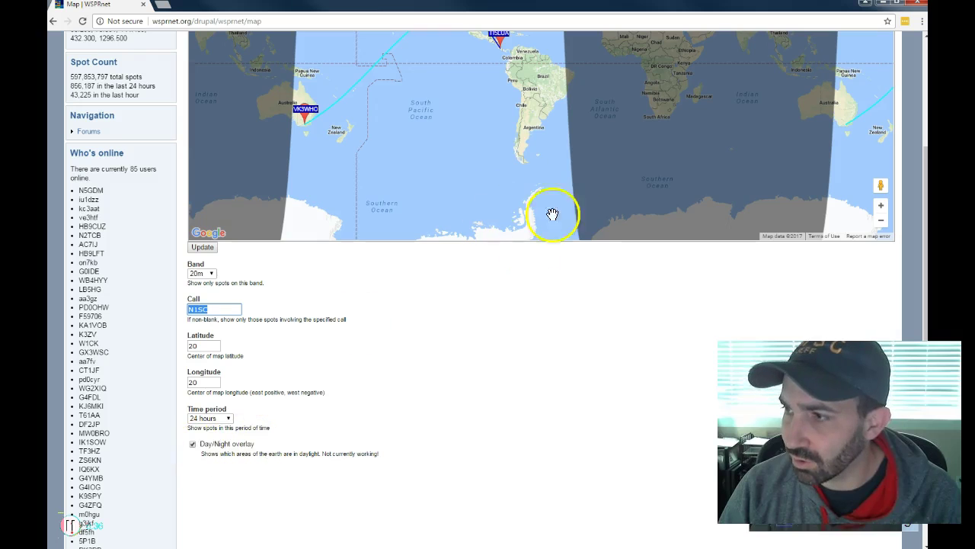
Examine the Australian receiving station near Melbourne and open its marker details on the map
double_click(304, 111)
left_click_drag(287, 148, 305, 161)
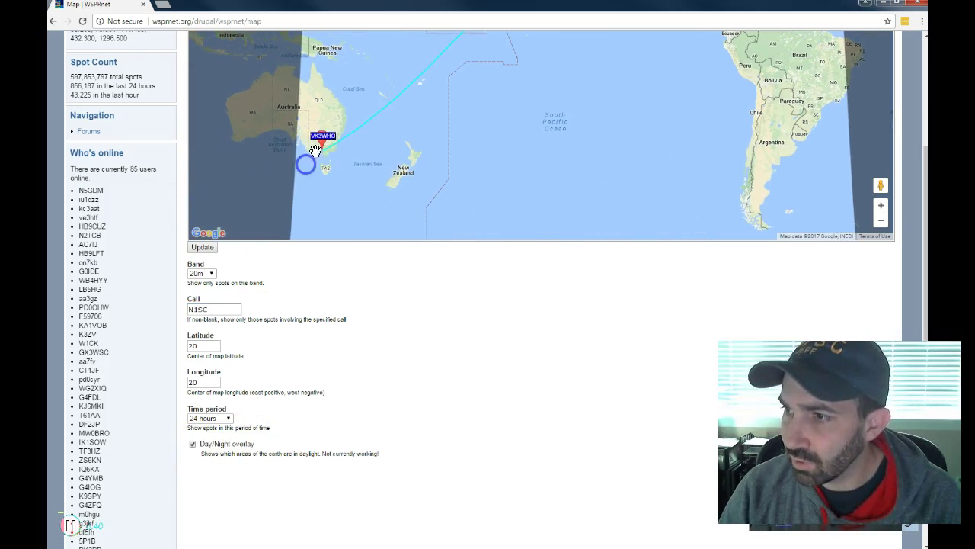
double_click(320, 160)
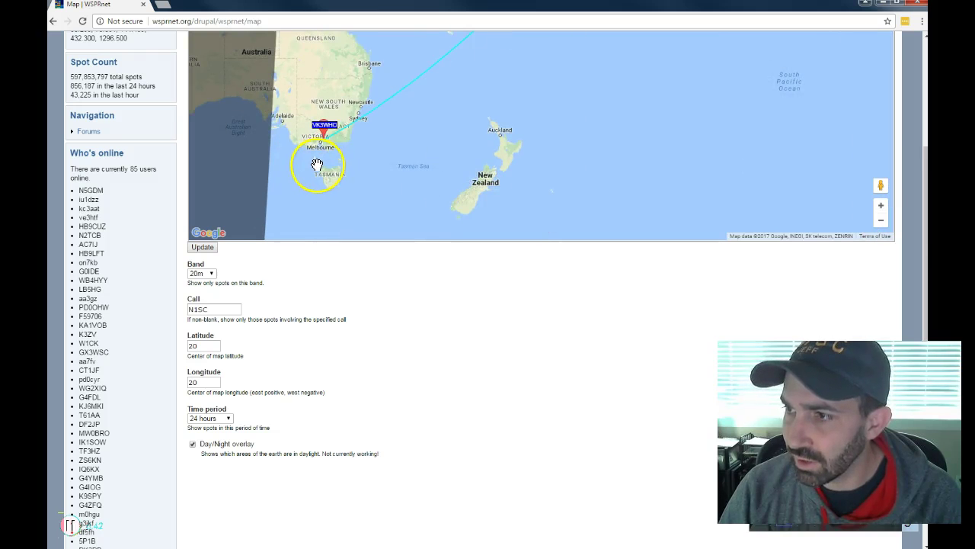
double_click(319, 158)
scroll(322, 155, "down", 3)
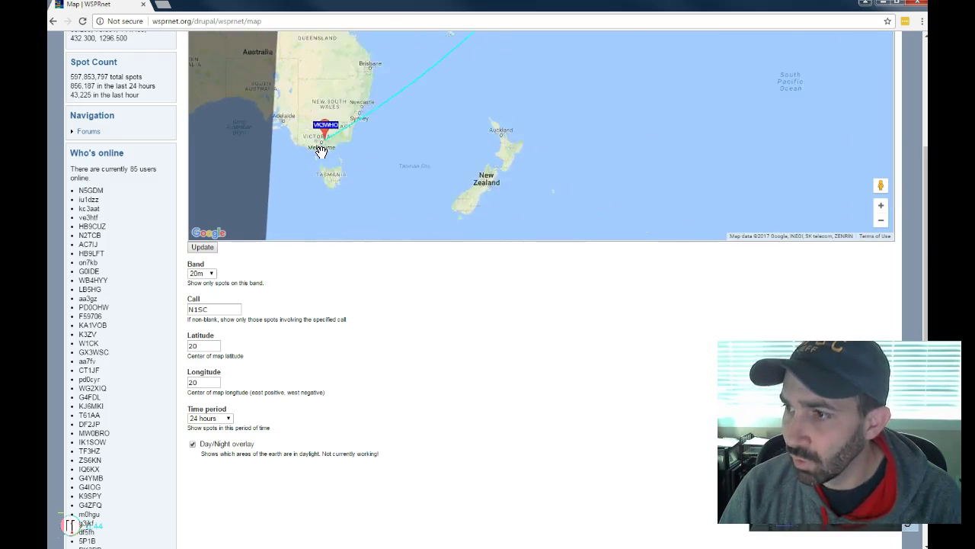
left_click(325, 143)
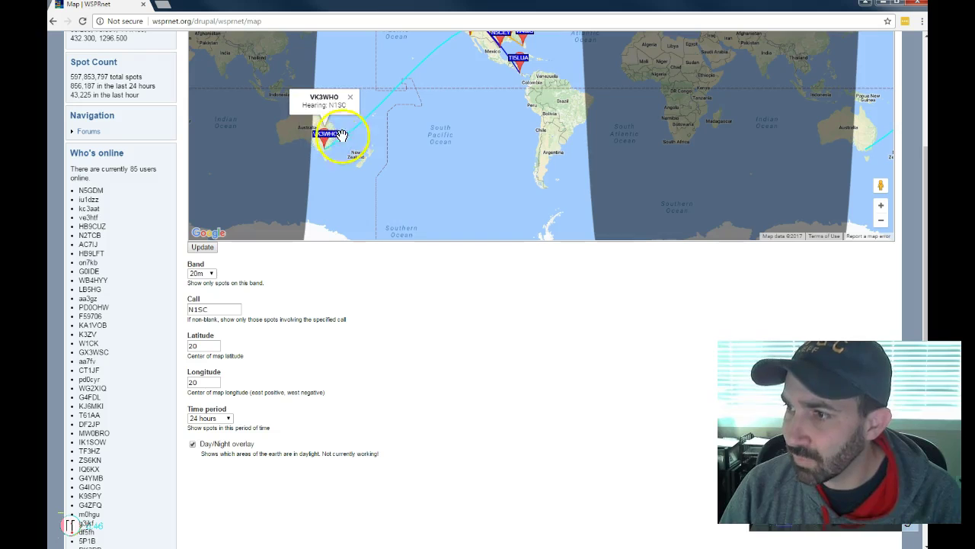
Set the map's band filter to All and update the map
left_click_drag(489, 82, 409, 220)
scroll(459, 360, "up", 1)
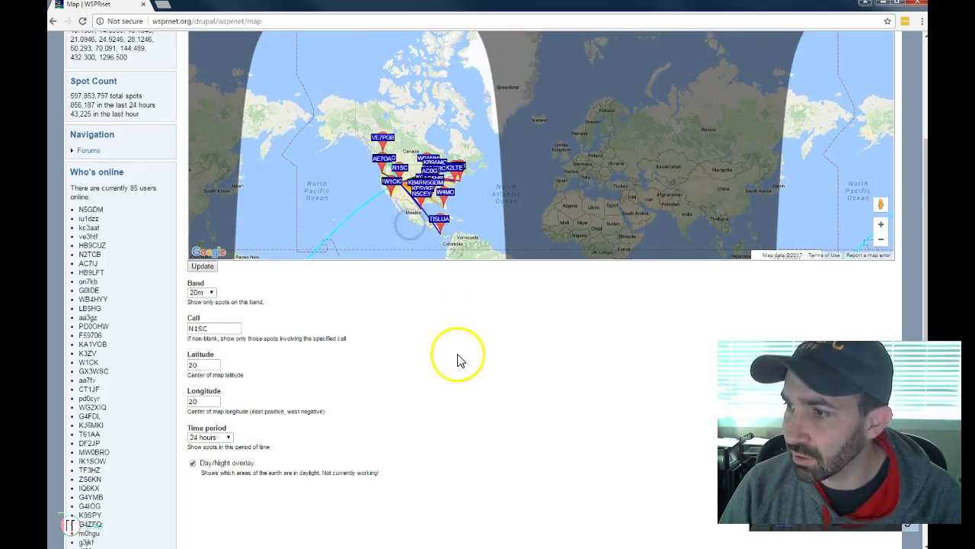
scroll(459, 360, "up", 2)
left_click(210, 432)
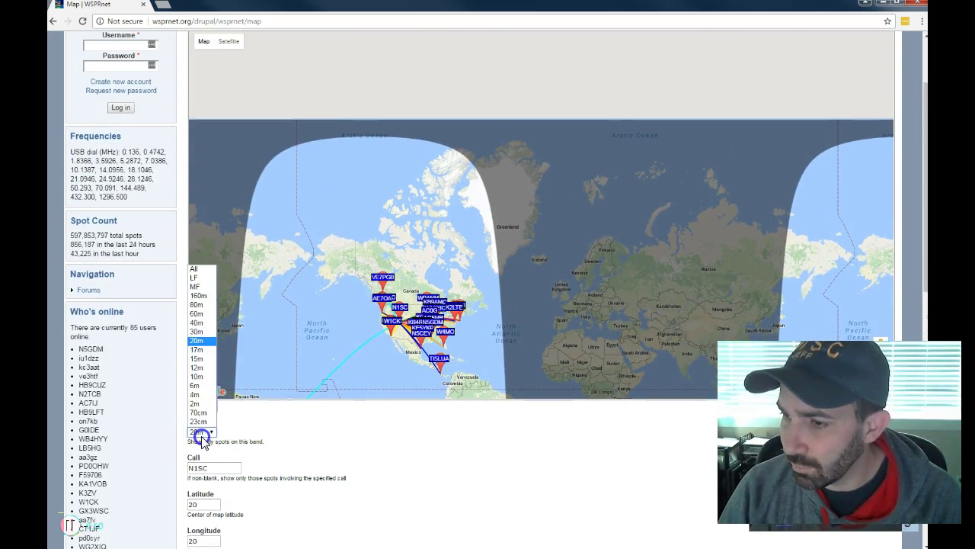
left_click(196, 267)
left_click(203, 406)
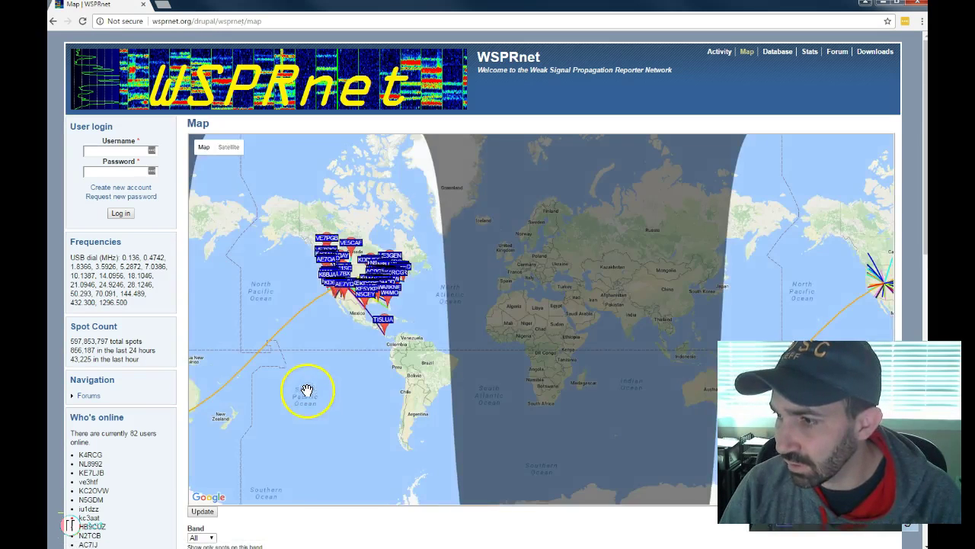
Examine the all-band spot paths across North America up close and from a wider view
left_click_drag(306, 390, 418, 361)
scroll(461, 292, "up", 1)
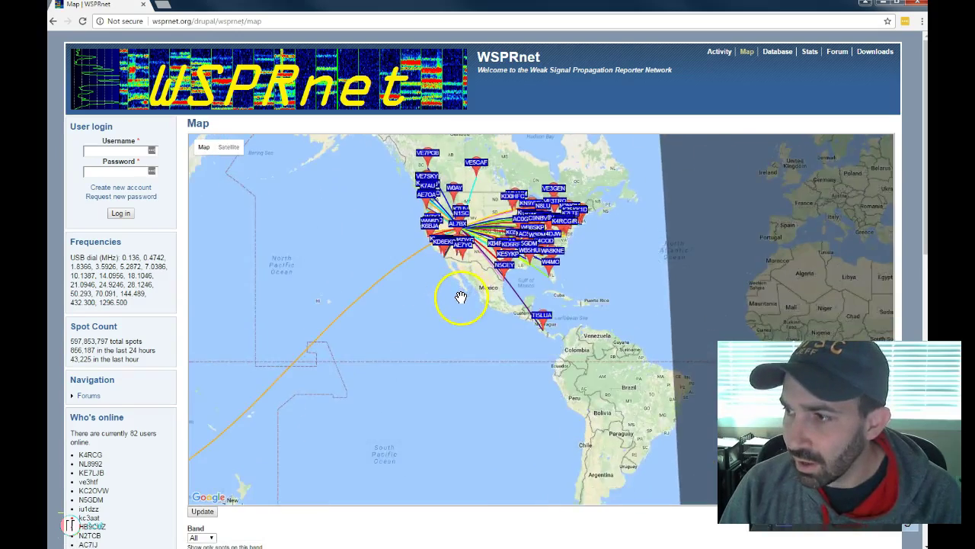
scroll(461, 297, "up", 1)
left_click_drag(486, 276, 396, 382)
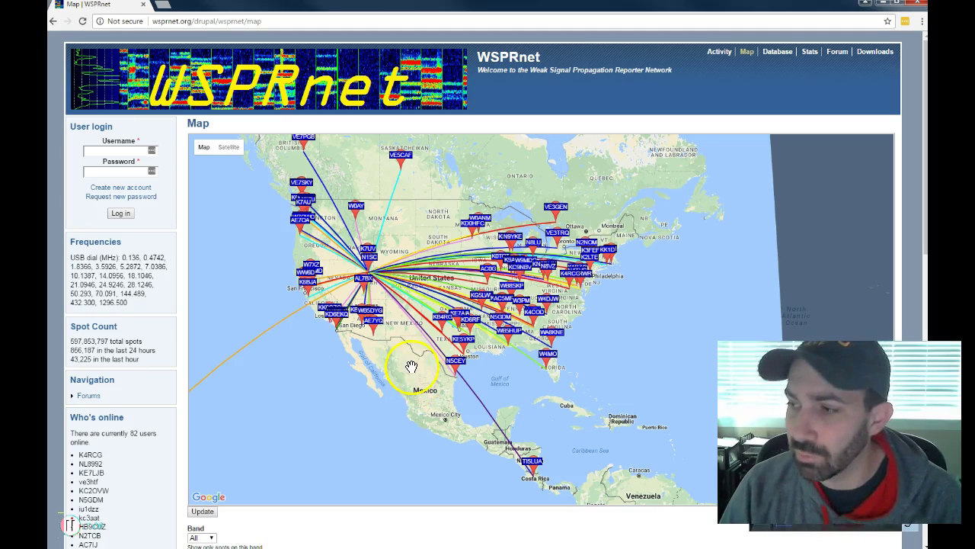
left_click_drag(404, 345, 415, 367)
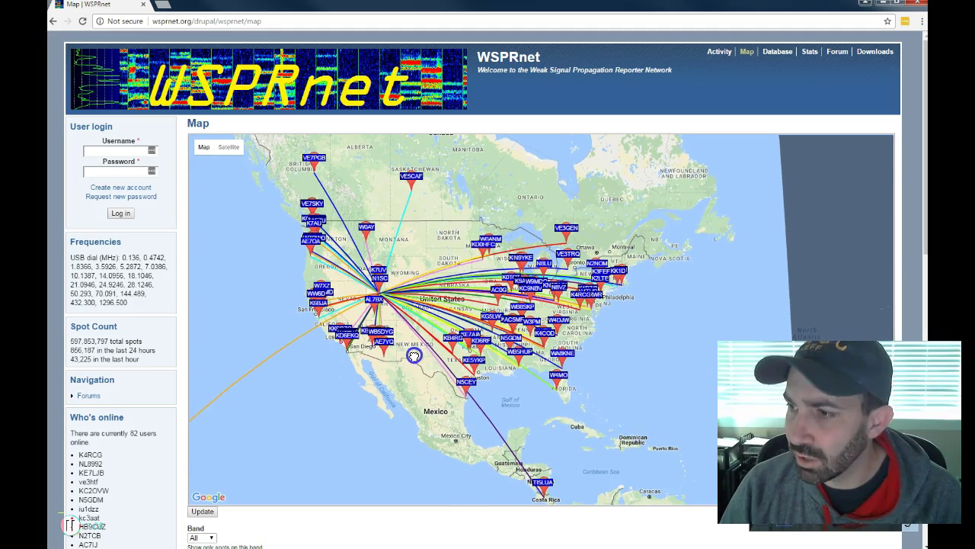
scroll(388, 379, "down", 1)
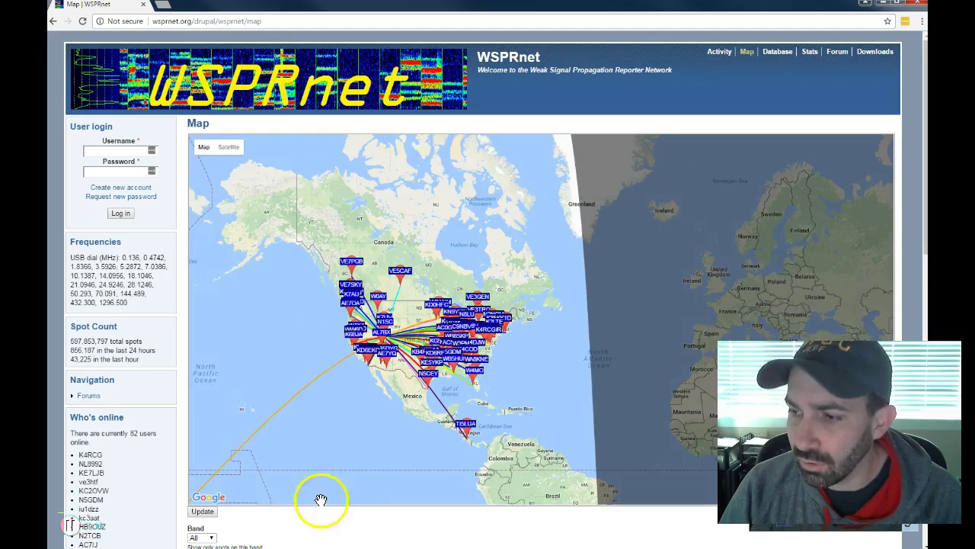
Set the map's band filter to 80m and update the map
scroll(298, 529, "down", 2)
scroll(267, 496, "down", 1)
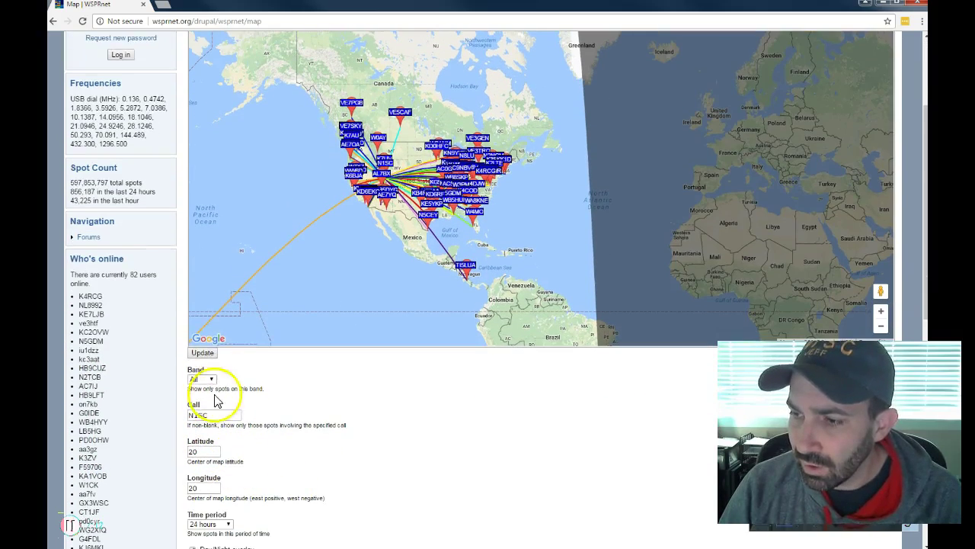
left_click(202, 378)
left_click(197, 425)
left_click(202, 352)
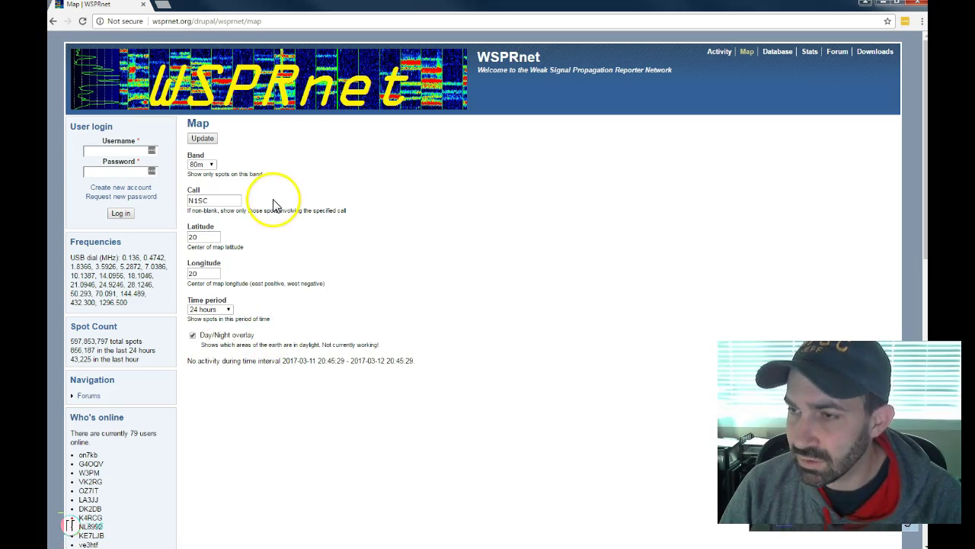
Switch the spot map to the 60m band and update it
left_click(208, 165)
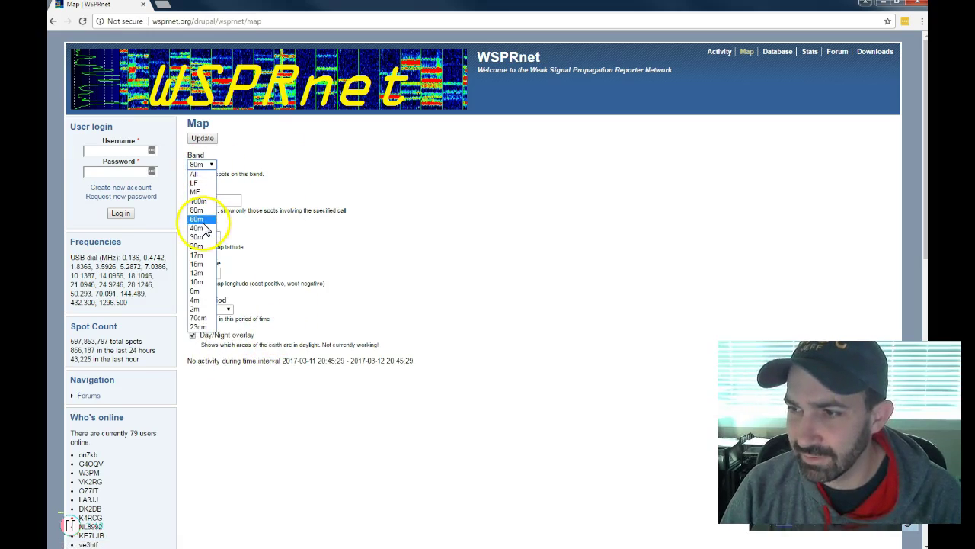
left_click(199, 219)
left_click(203, 138)
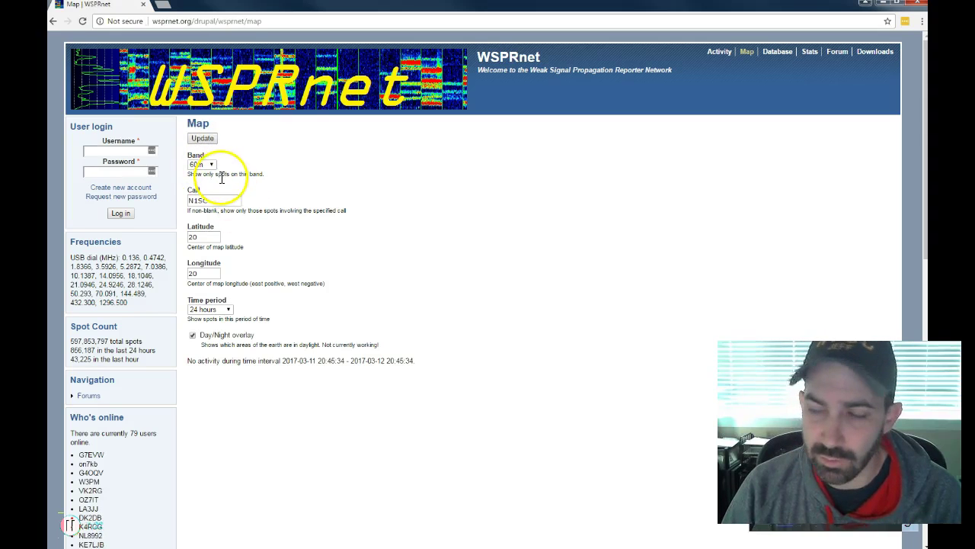
Display the 40m band spots by changing the band filter and updating the map
left_click(211, 165)
left_click(205, 224)
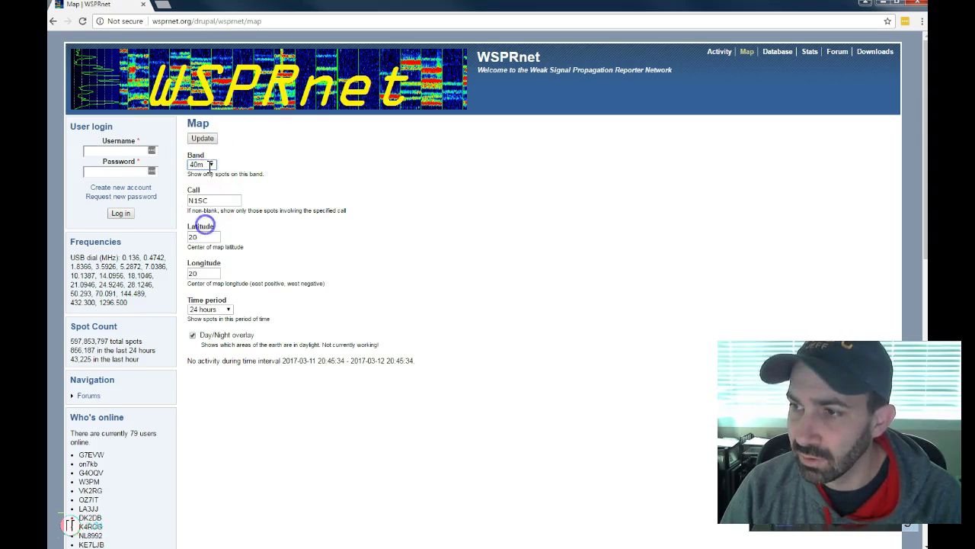
left_click(202, 137)
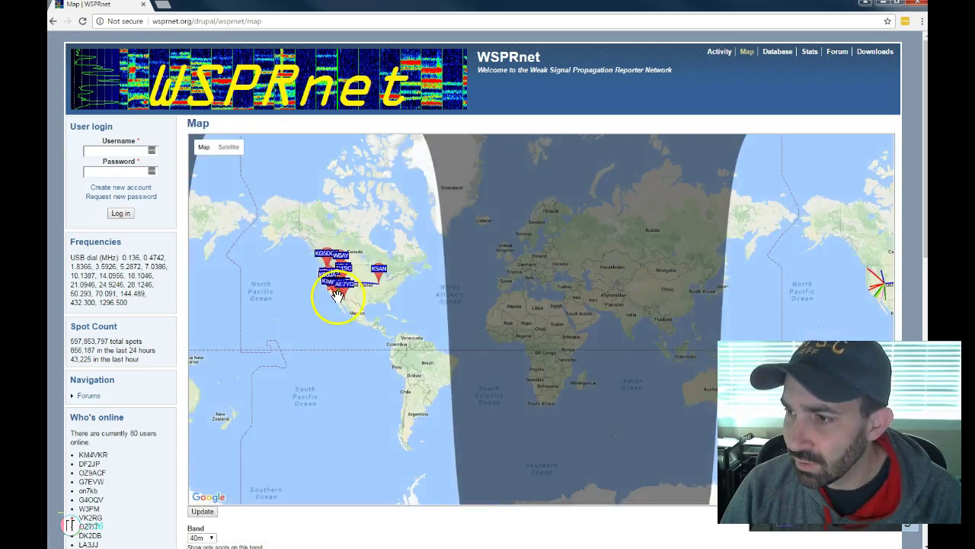
Examine the 40m spot paths over the western United States and the path to Illinois
scroll(337, 295, "up", 4)
left_click_drag(432, 314, 431, 348)
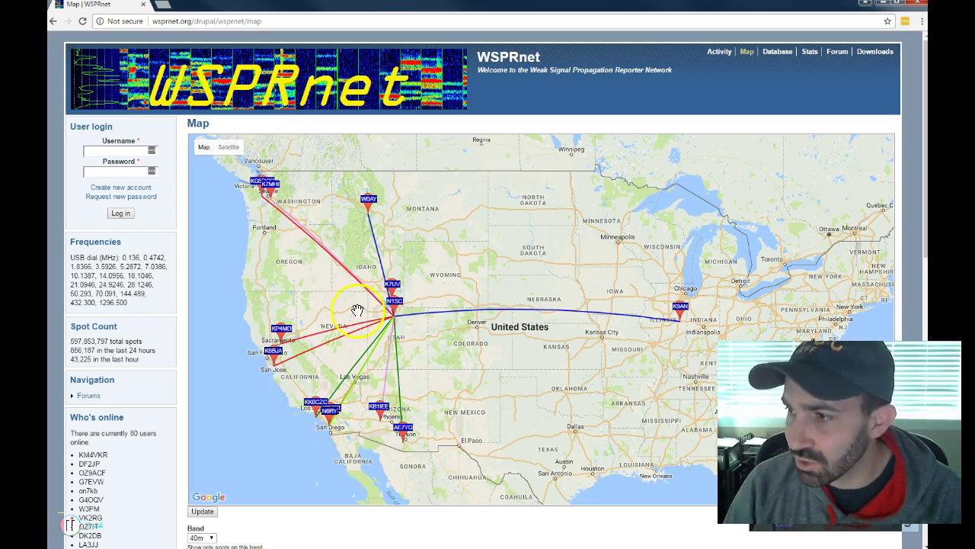
left_click_drag(457, 381, 406, 323)
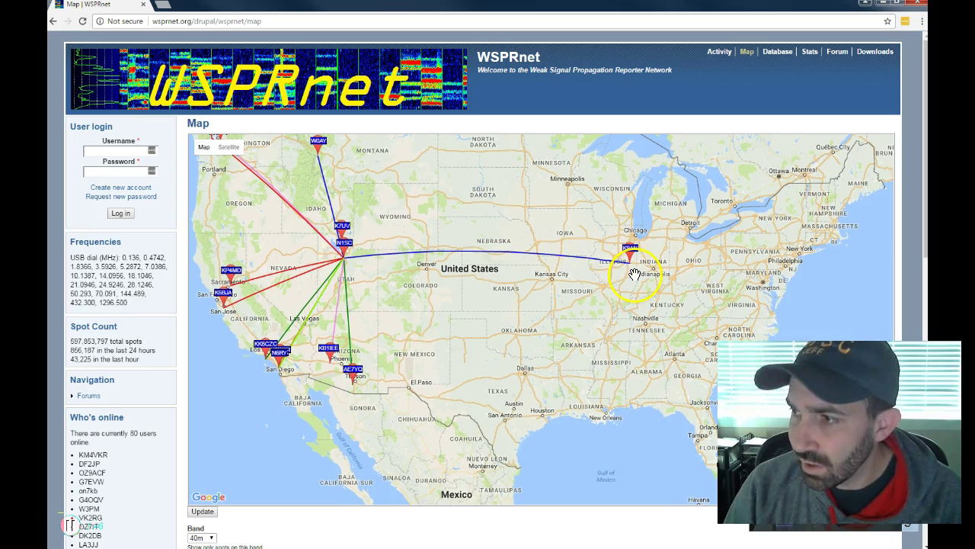
scroll(521, 324, "down", 1)
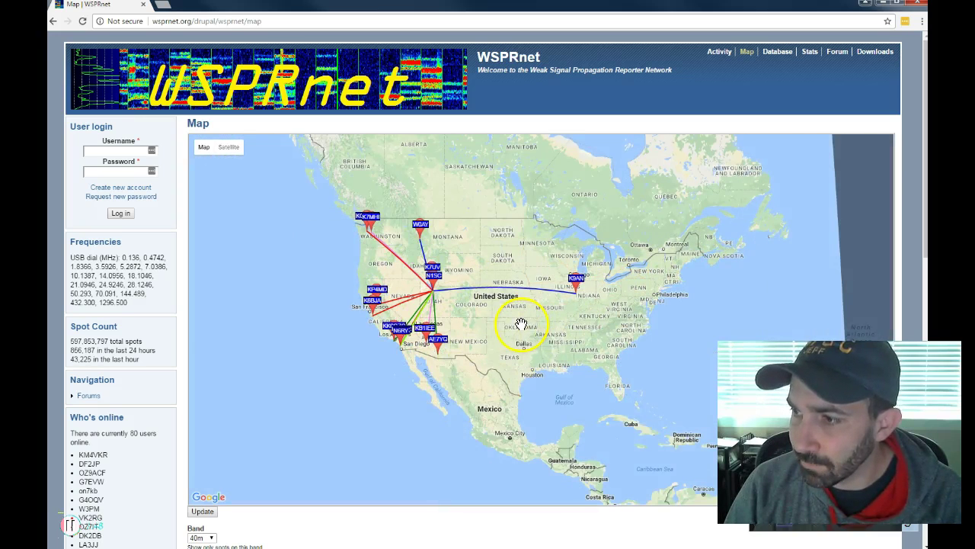
scroll(416, 386, "down", 1)
scroll(414, 387, "up", 1)
scroll(373, 533, "down", 1)
Return the band filter to 20m and update the map
scroll(373, 533, "down", 1)
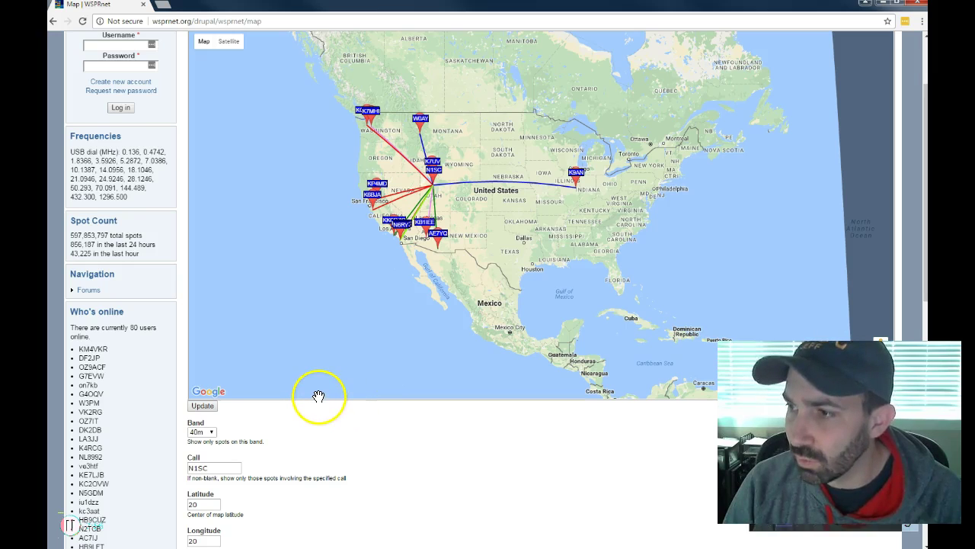
left_click(206, 432)
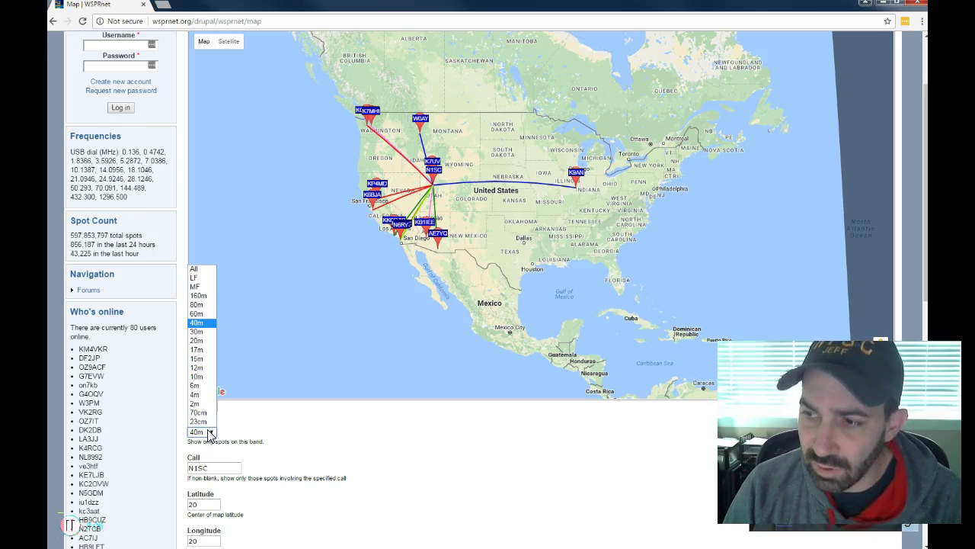
left_click(195, 340)
left_click(202, 404)
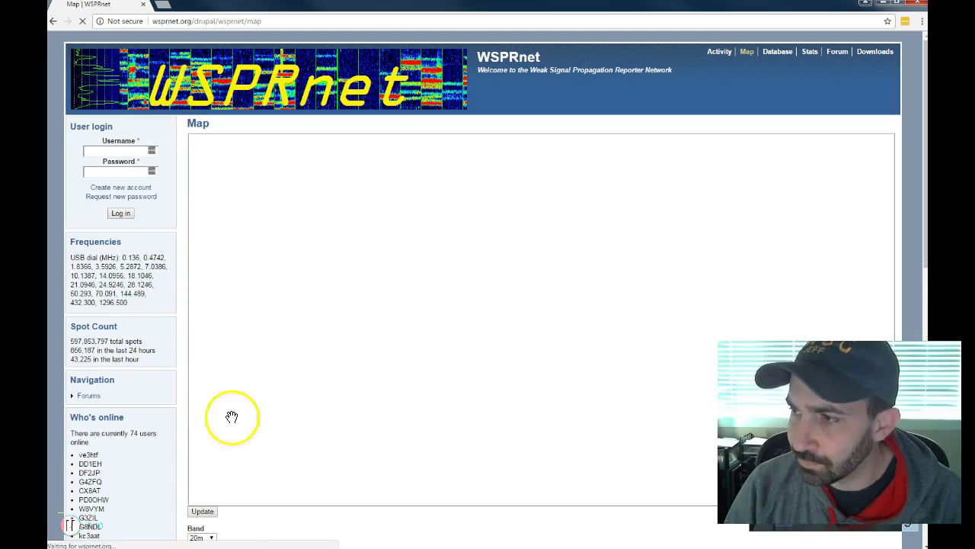
Examine the 20m spots over the Pacific and Central America, focusing on the station in Costa Rica
left_click_drag(333, 374, 414, 368)
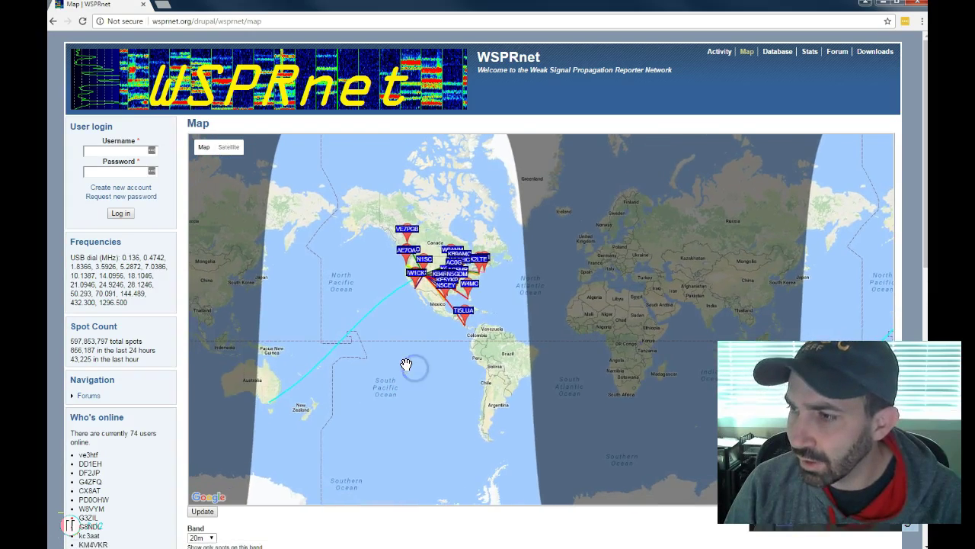
scroll(404, 364, "up", 1)
scroll(490, 303, "up", 1)
left_click_drag(490, 303, 312, 411)
left_click(465, 320)
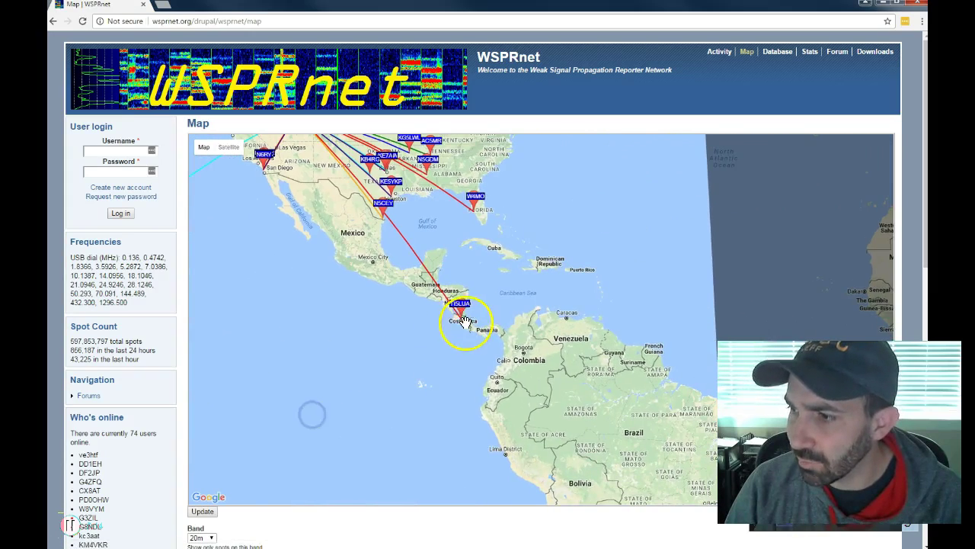
double_click(461, 321)
left_click_drag(387, 316, 398, 457)
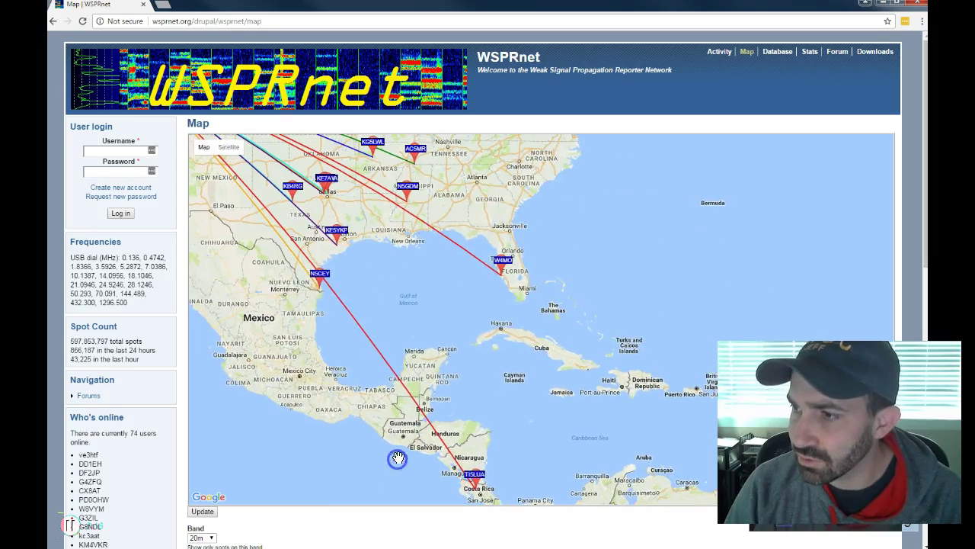
Examine the 20m spot paths from Utah to stations across the United States and Canada
scroll(551, 344, "down", 1)
left_click_drag(551, 344, 590, 357)
double_click(411, 419)
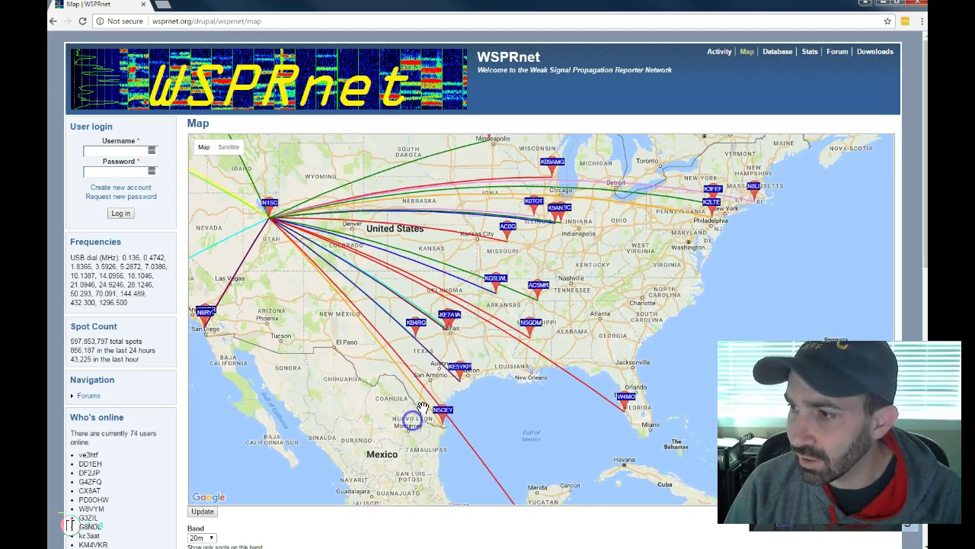
left_click_drag(519, 335, 498, 393)
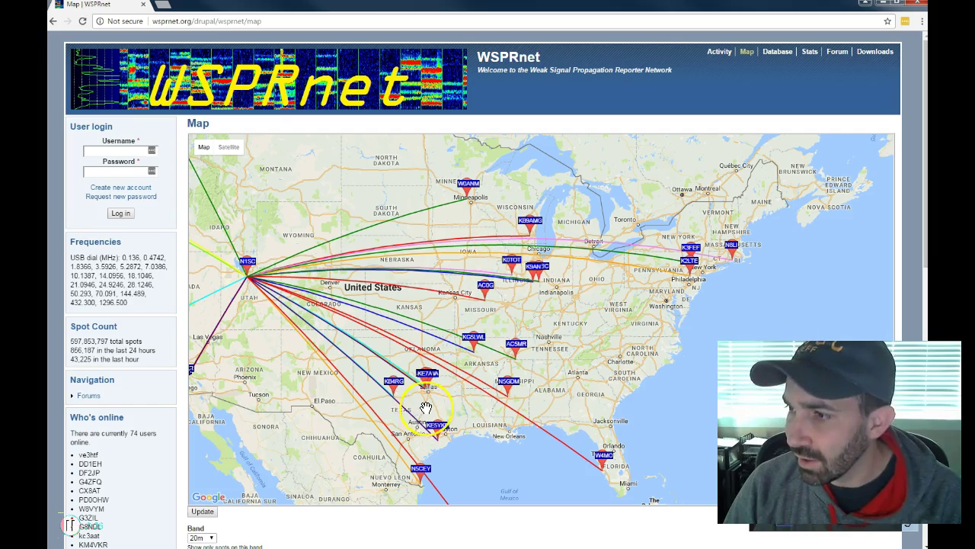
scroll(426, 408, "down", 3)
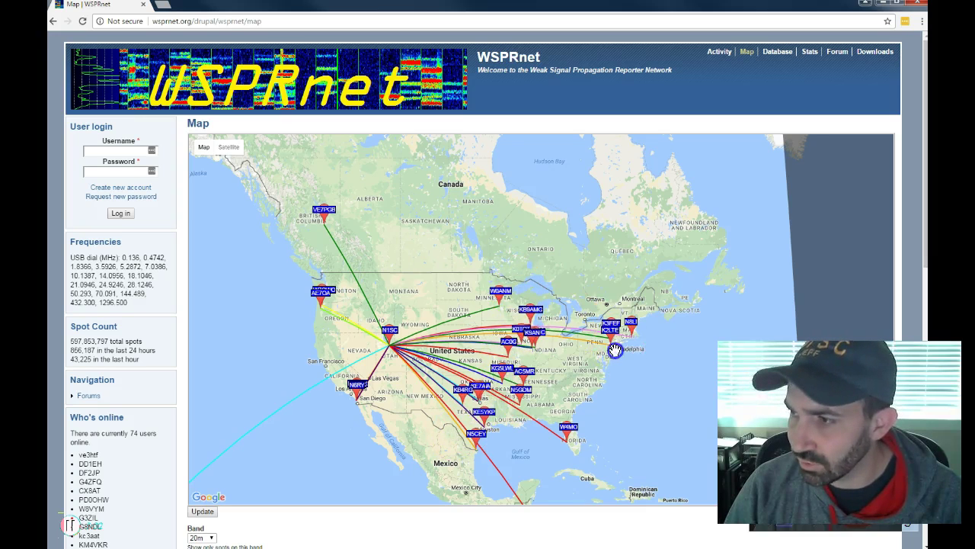
left_click_drag(615, 343, 559, 352)
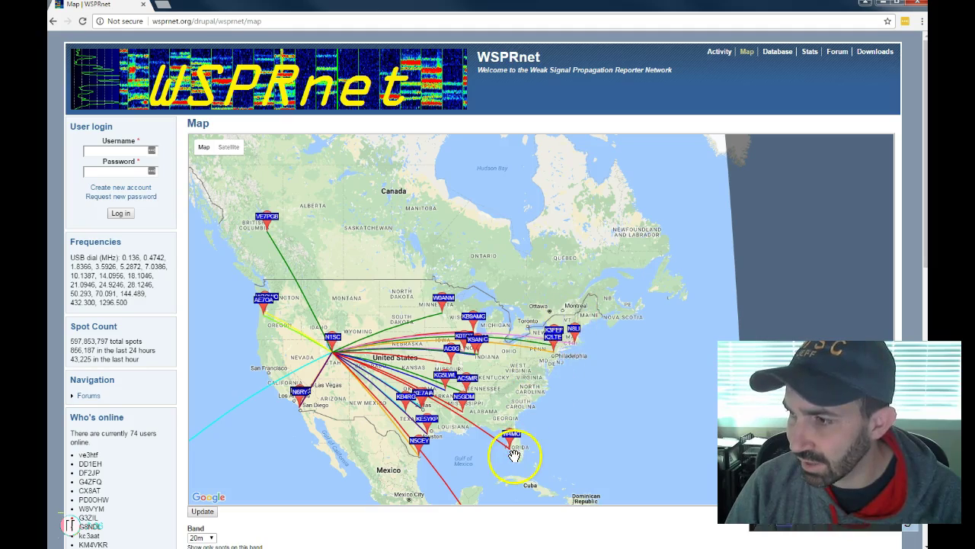
Examine the 20m spots in the northeastern United States, checking the details of the receiving station in Rhode Island
scroll(569, 355, "up", 2)
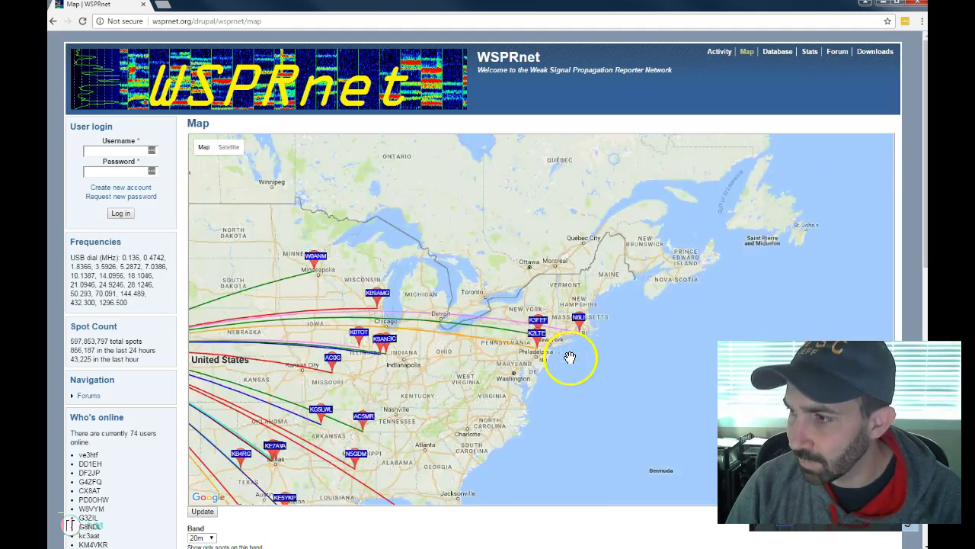
scroll(583, 305, "up", 2)
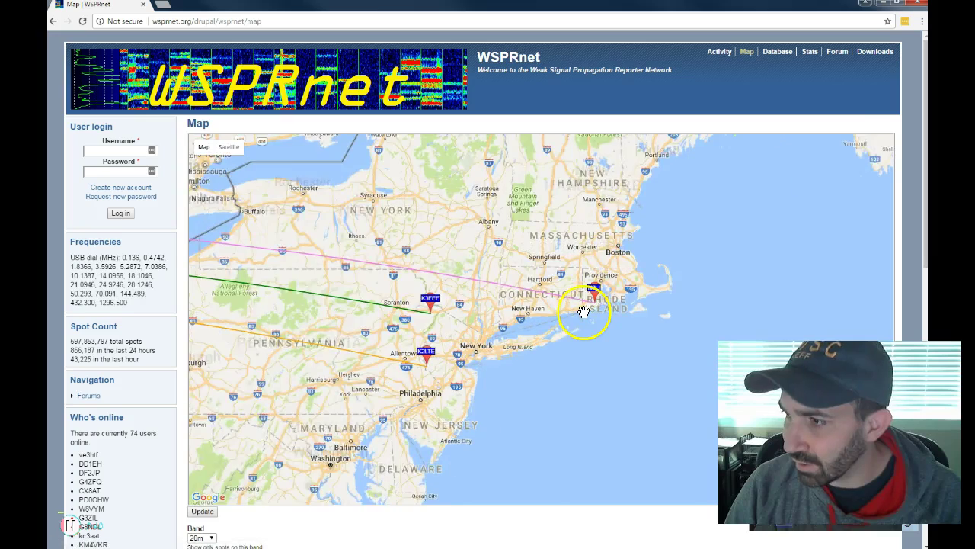
left_click(606, 288)
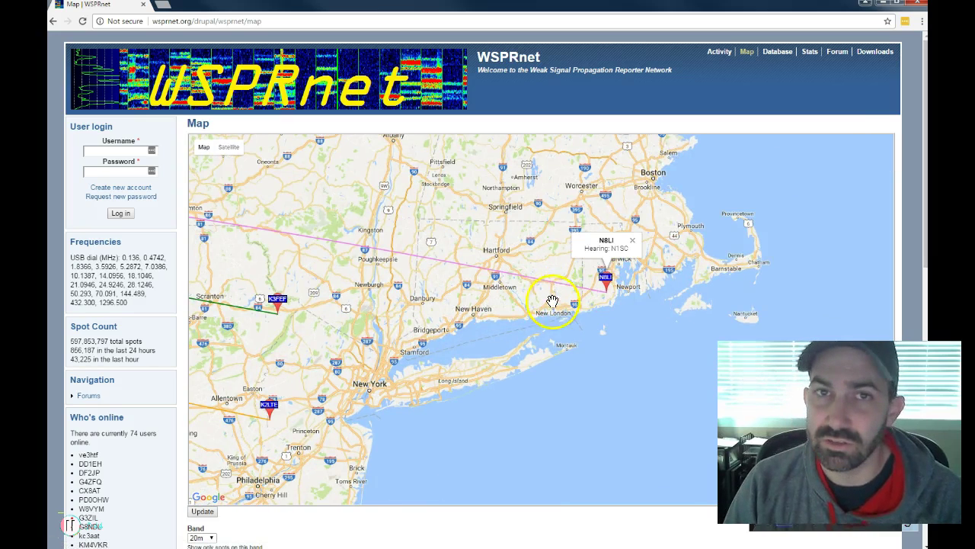
left_click(634, 240)
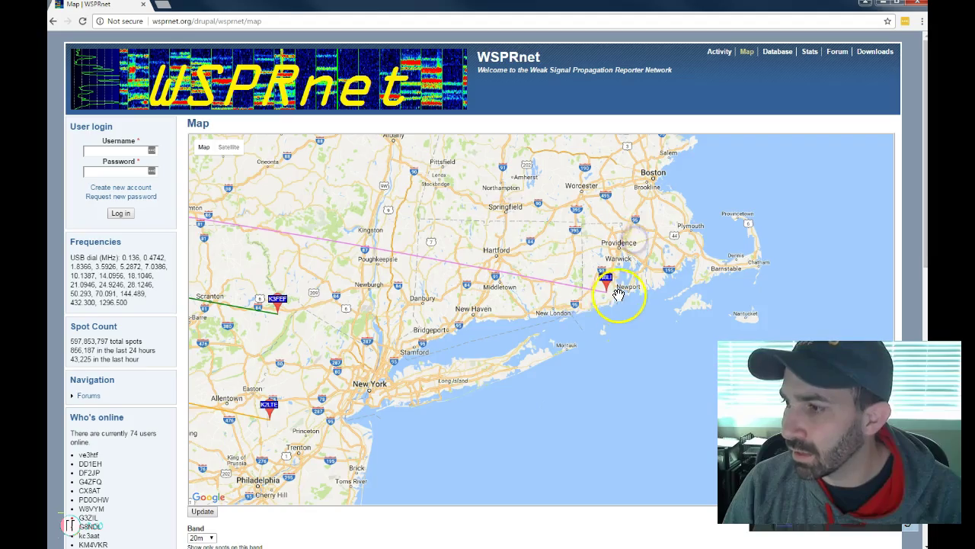
scroll(571, 343, "down", 2)
scroll(600, 339, "down", 2)
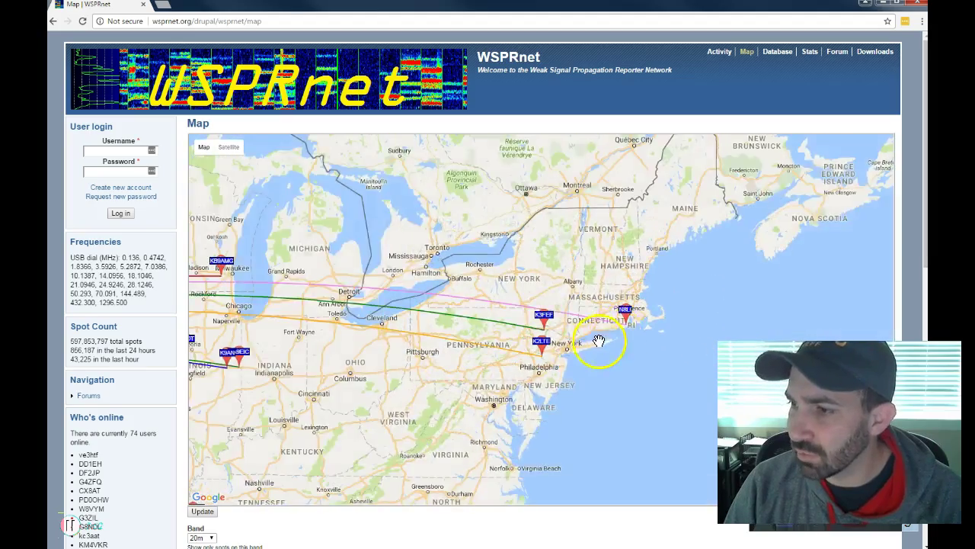
scroll(417, 531, "down", 3)
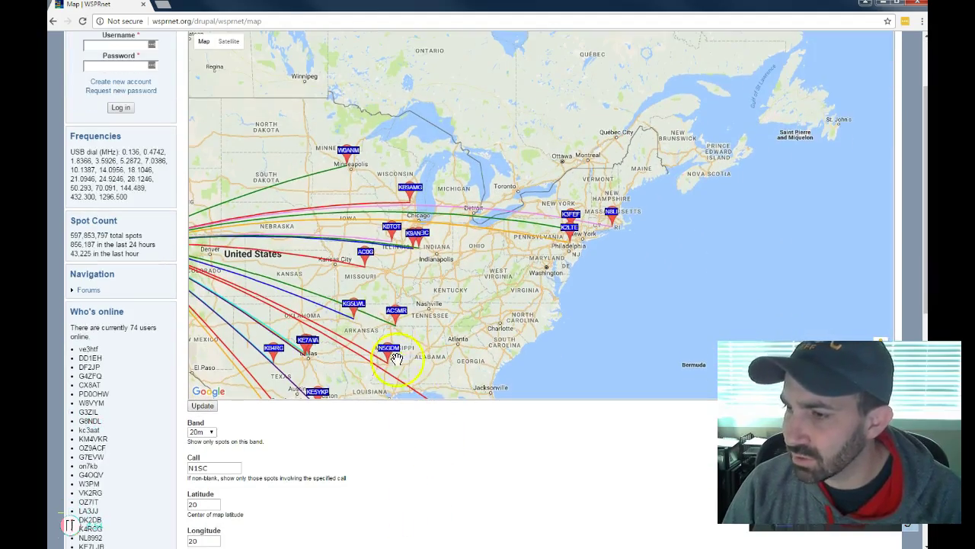
left_click_drag(360, 315, 627, 255)
Limit the time period for the 20m spots to 10 minutes and update the map
scroll(343, 463, "down", 2)
left_click(210, 418)
left_click(215, 428)
left_click(203, 247)
Set the time period to 1 hour, update the map and examine the 20m spots over North America
left_click(217, 309)
left_click(206, 330)
left_click(204, 140)
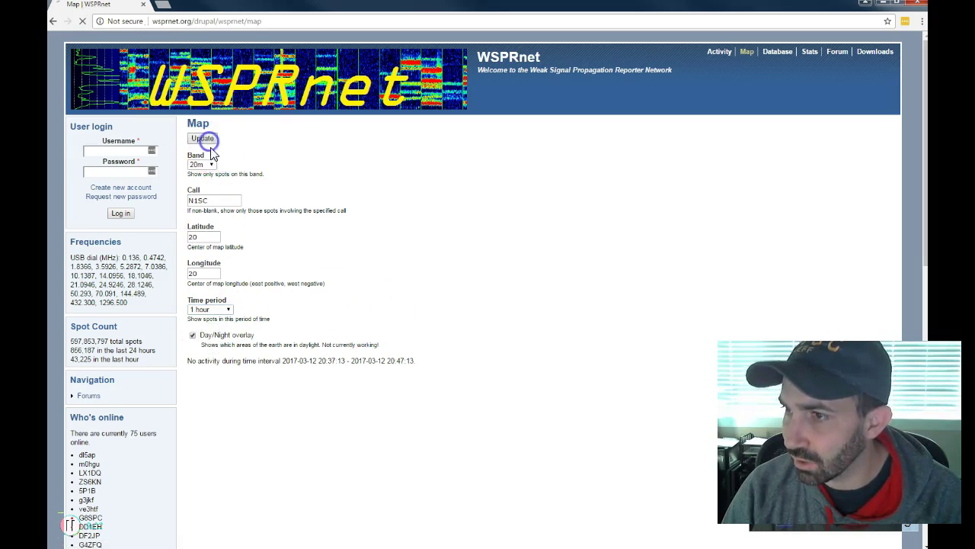
scroll(380, 310, "up", 2)
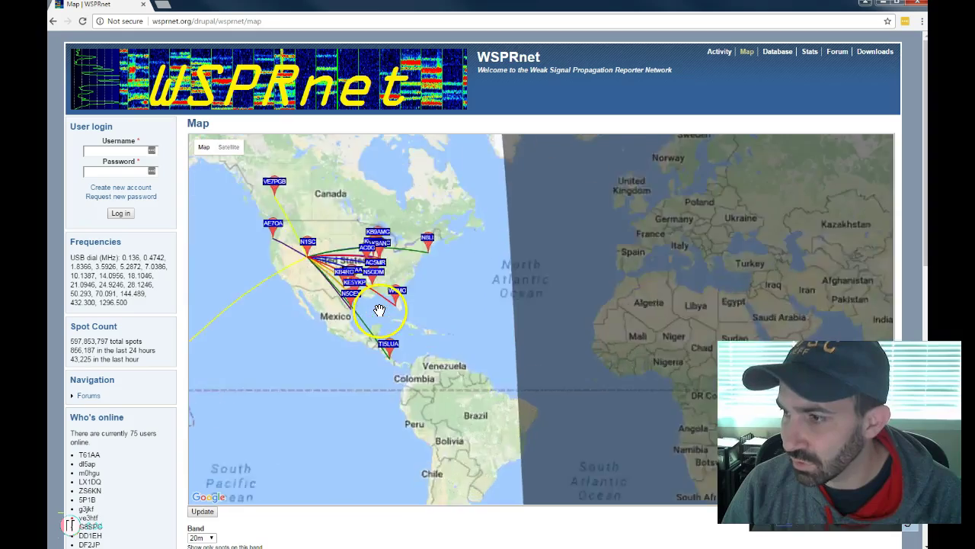
left_click_drag(360, 289, 445, 323)
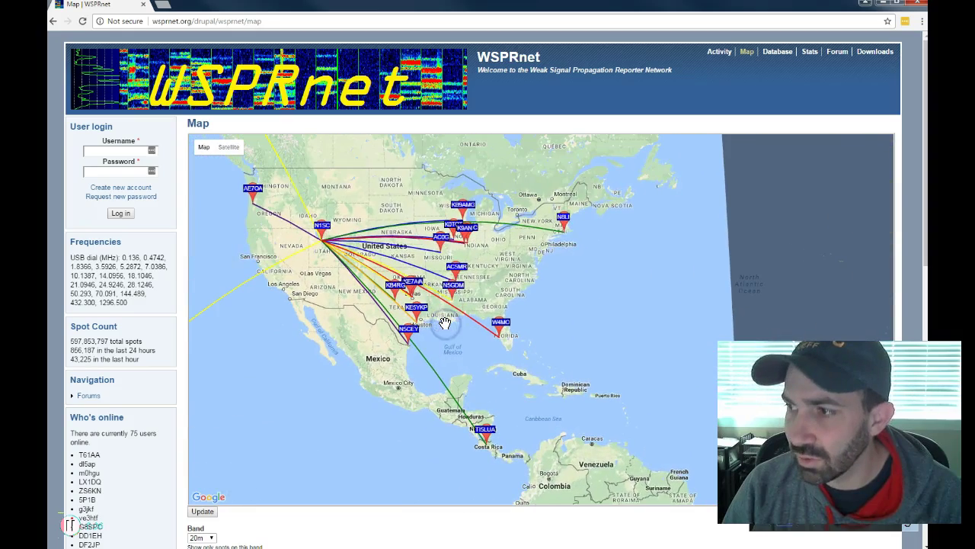
Change the band filter to 30m and update the map
scroll(445, 323, "down", 1)
scroll(312, 529, "down", 1)
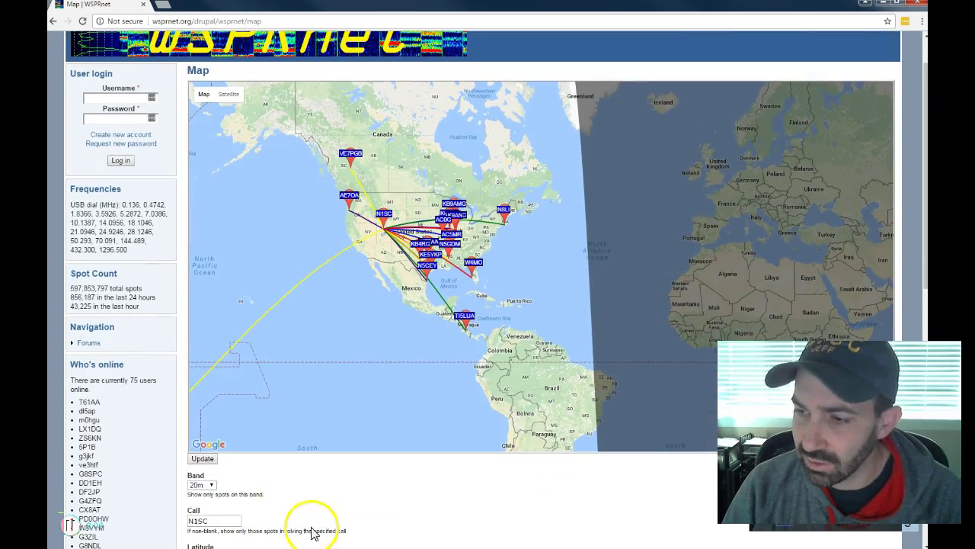
left_click(201, 484)
left_click(198, 387)
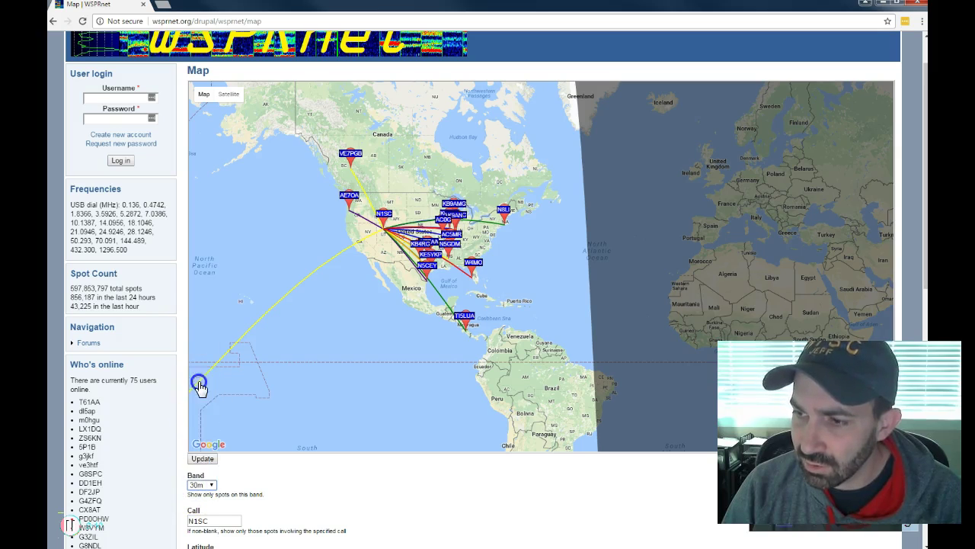
left_click(202, 458)
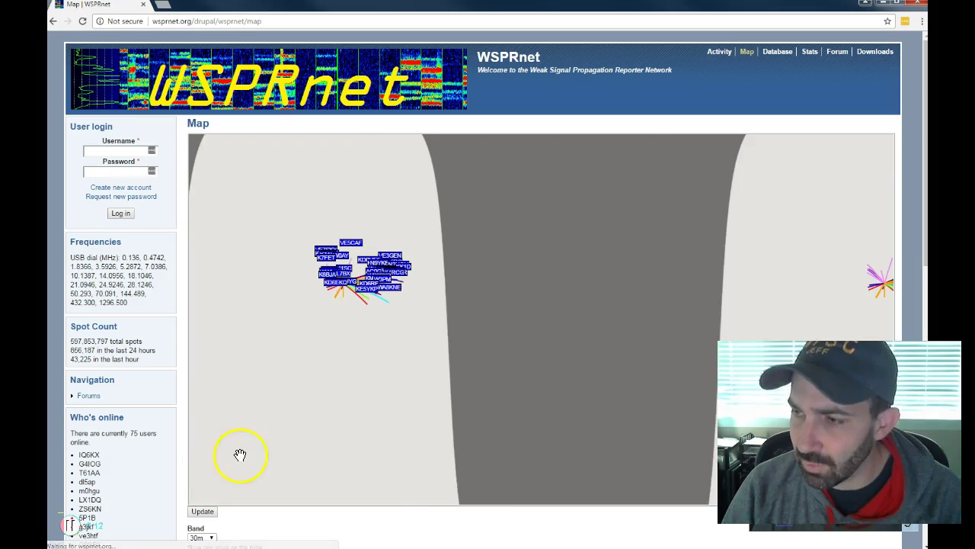
Examine the 30m spot paths from Utah to stations along the West Coast, in the eastern United States and in Canada
left_click_drag(337, 370, 409, 427)
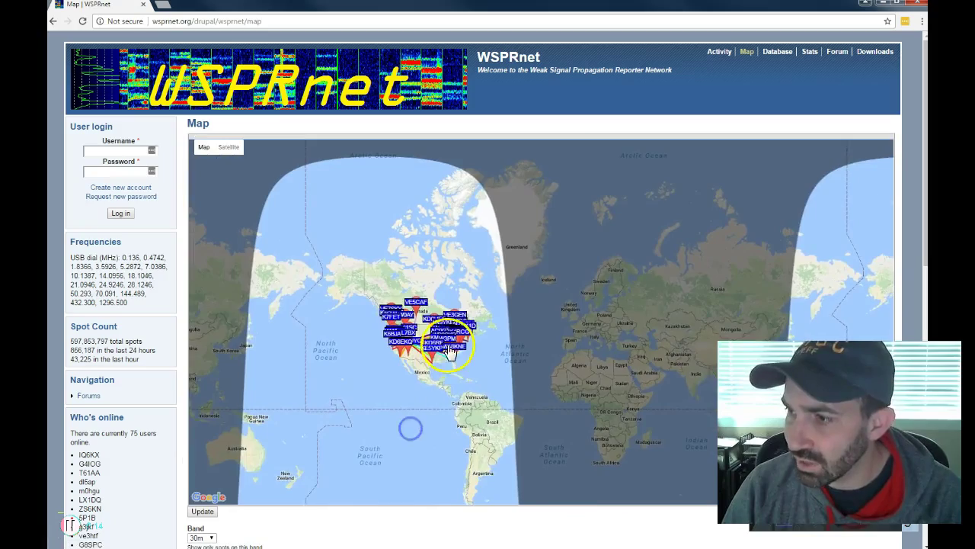
scroll(449, 351, "up", 3)
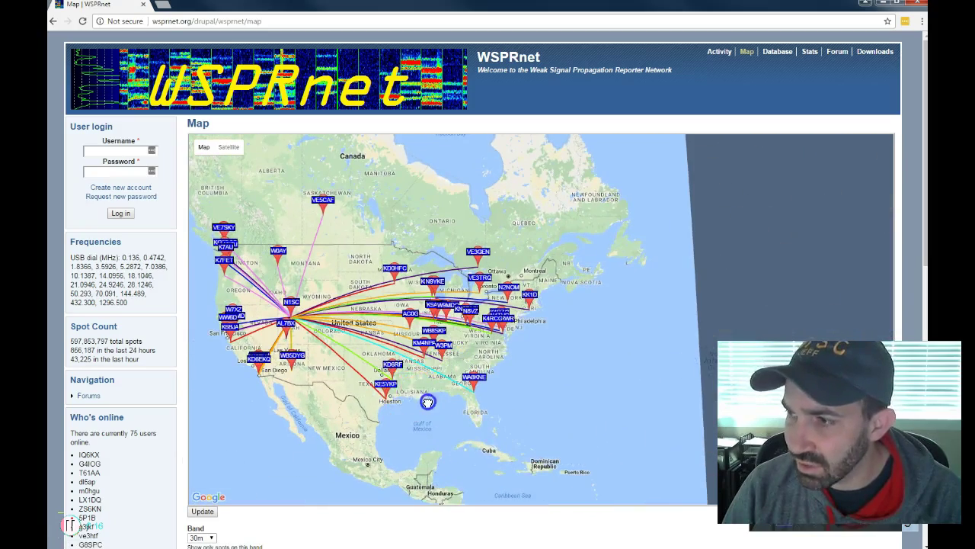
left_click_drag(427, 402, 476, 404)
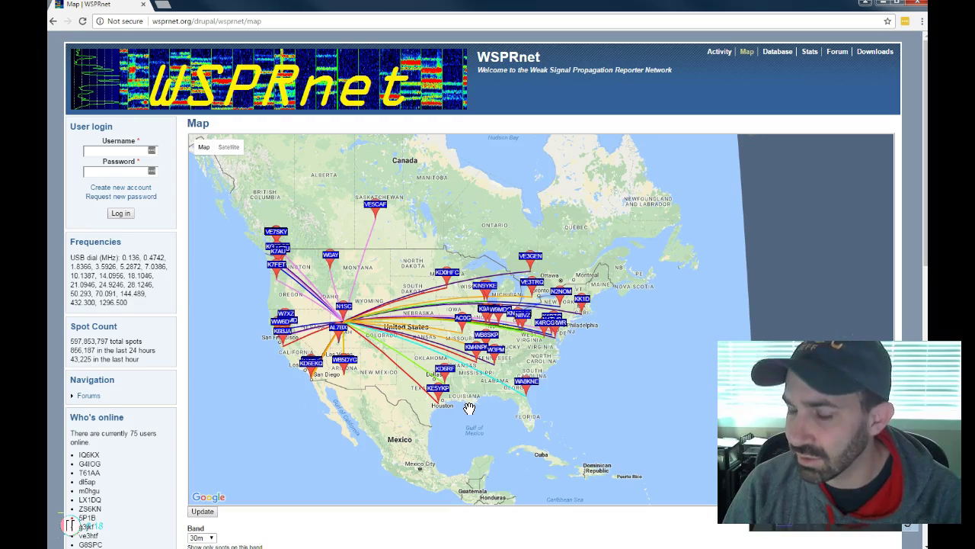
scroll(469, 408, "down", 4)
left_click_drag(453, 398, 455, 360)
scroll(451, 367, "up", 2)
left_click_drag(492, 301, 400, 445)
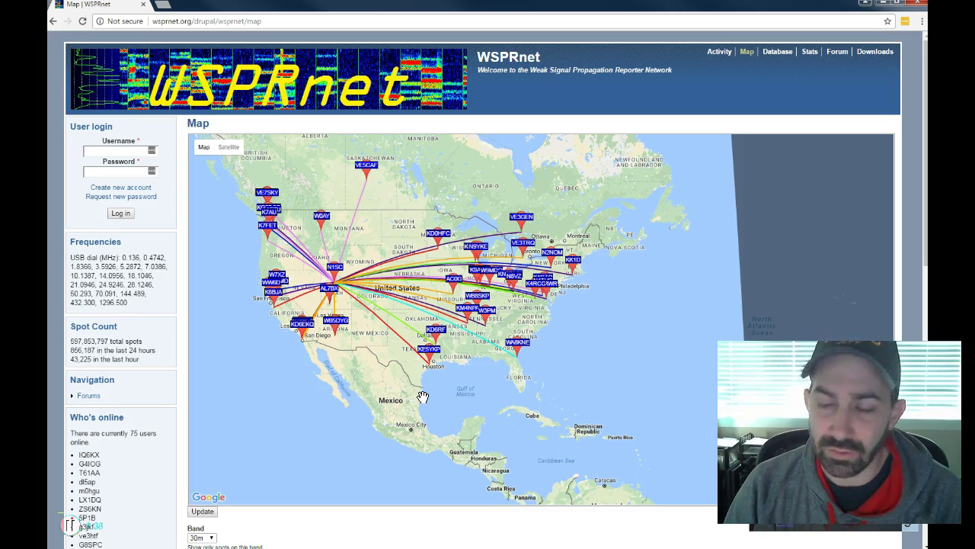
mouse_move(423, 397)
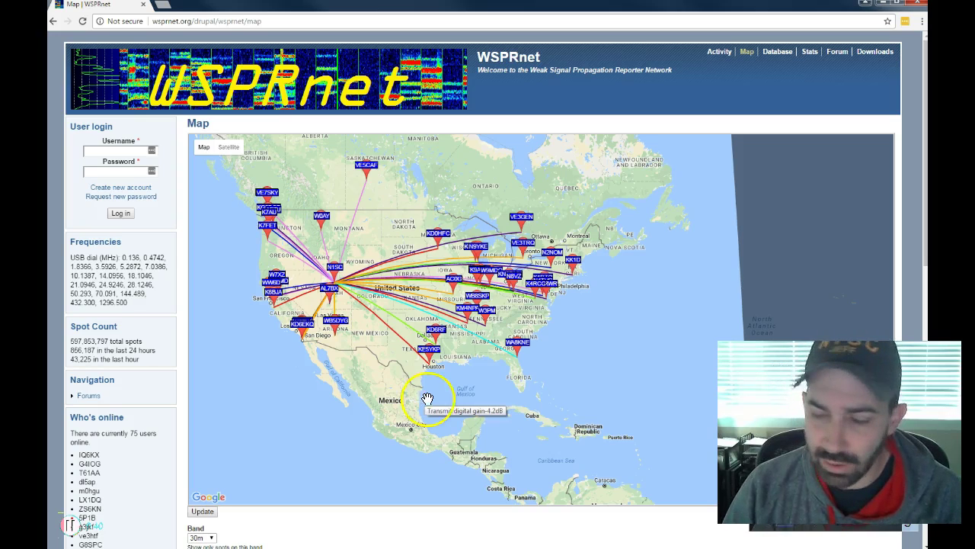
left_click_drag(375, 400, 420, 421)
left_click(380, 424)
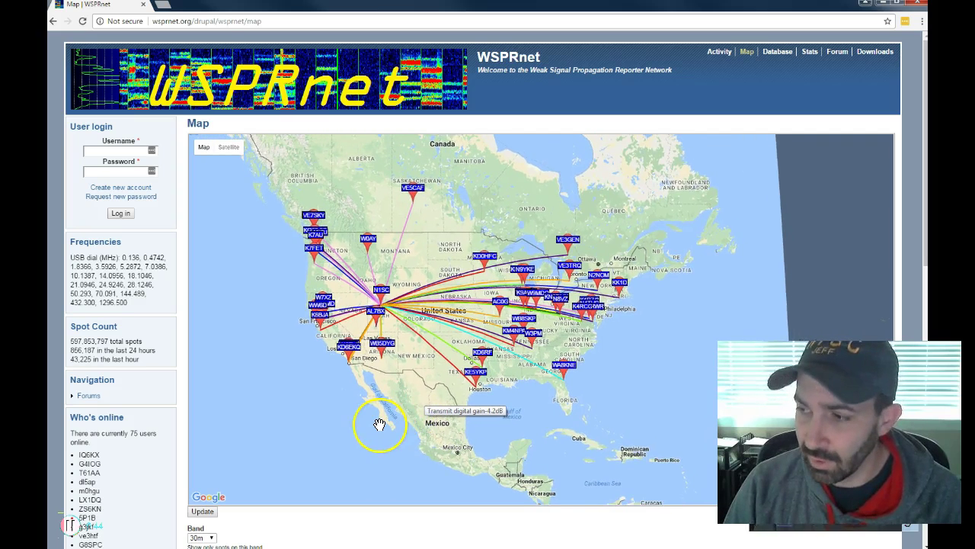
mouse_move(394, 418)
left_mouse_down()
mouse_move(383, 418)
mouse_move(384, 440)
mouse_move(388, 432)
left_mouse_up()
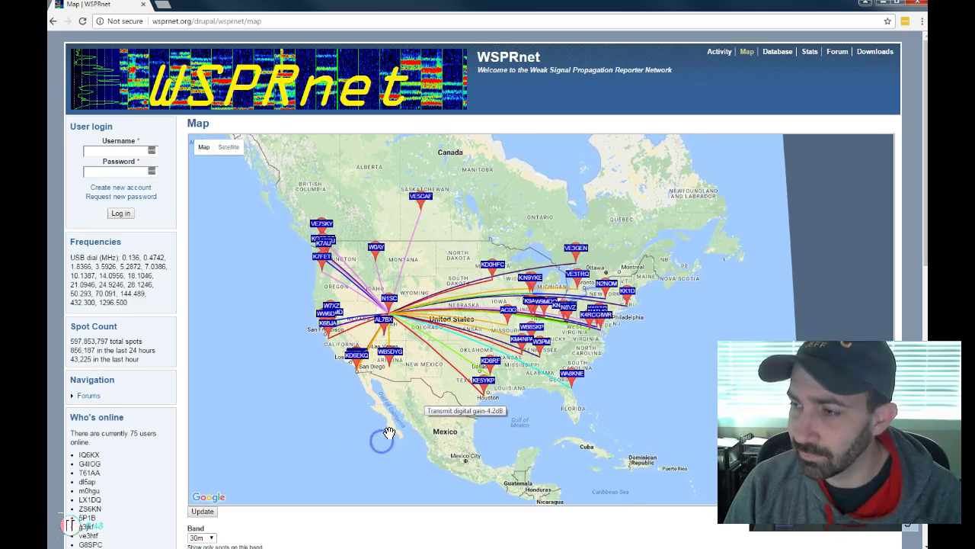
left_click(497, 369)
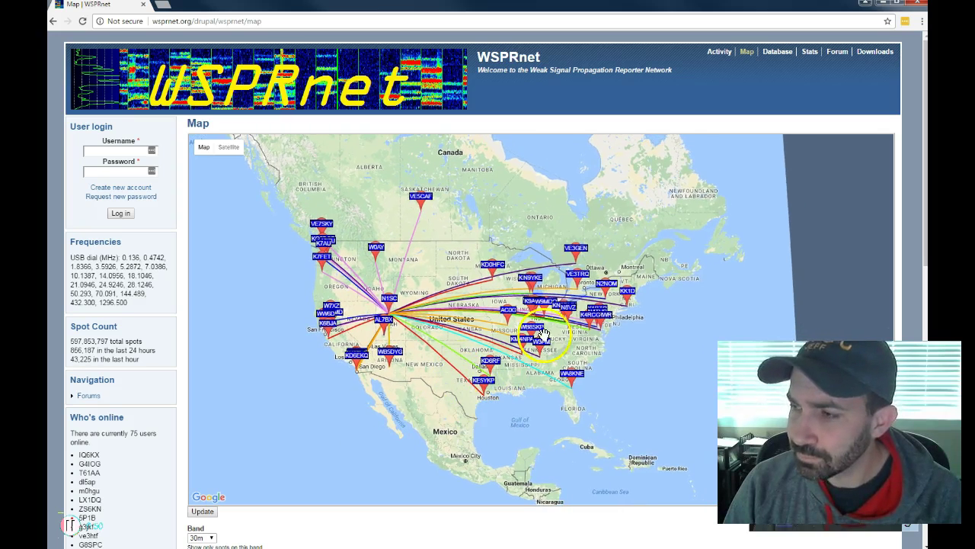
left_click(585, 298)
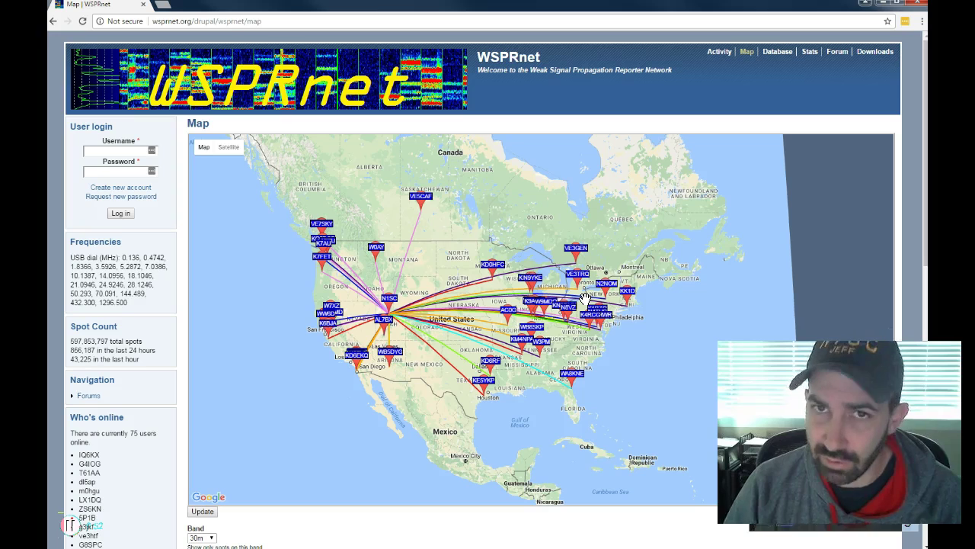
left_click_drag(383, 427, 402, 429)
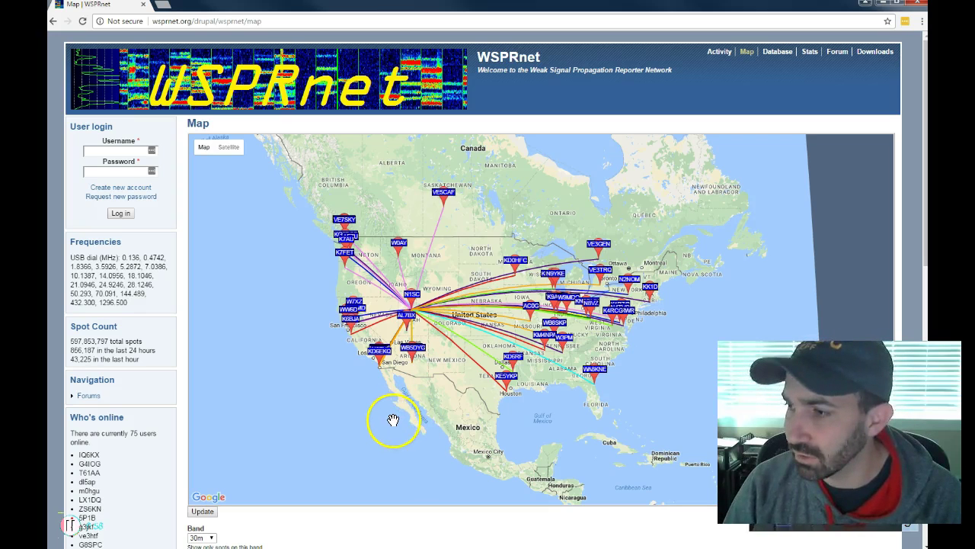
mouse_move(396, 423)
left_mouse_down()
mouse_move(403, 428)
mouse_move(398, 420)
left_mouse_up()
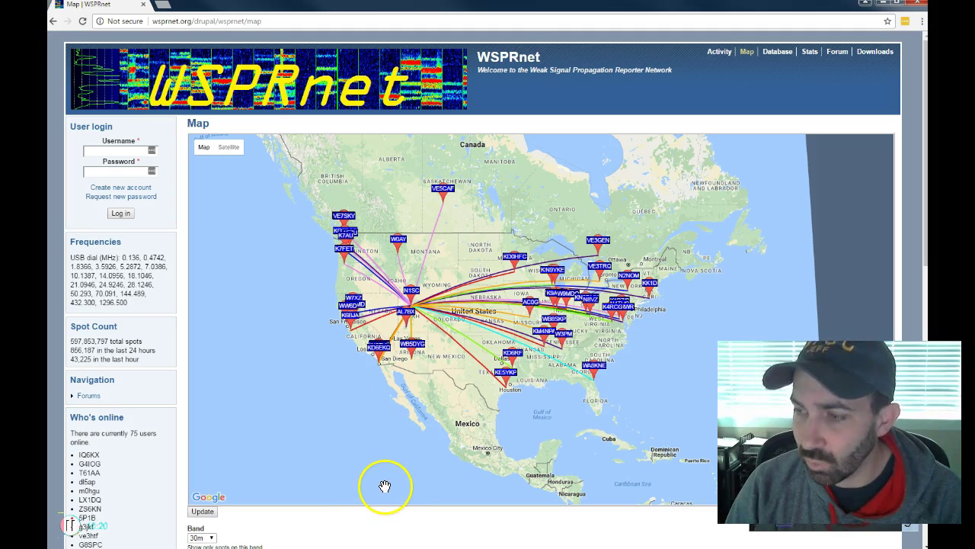
Change the band filter to 17m, update the map and examine the paths to the eastern United States
scroll(351, 538, "down", 2)
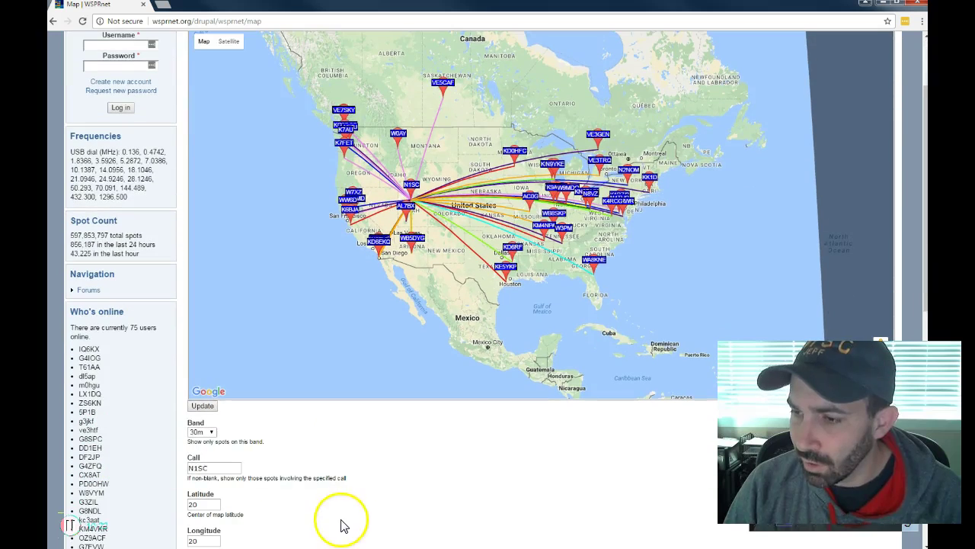
left_click(201, 431)
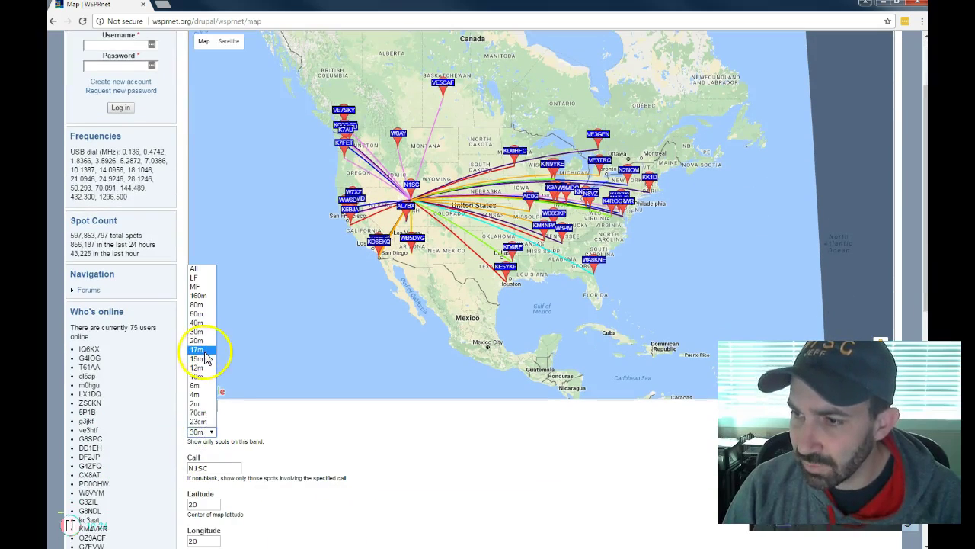
left_click(203, 349)
left_click(201, 405)
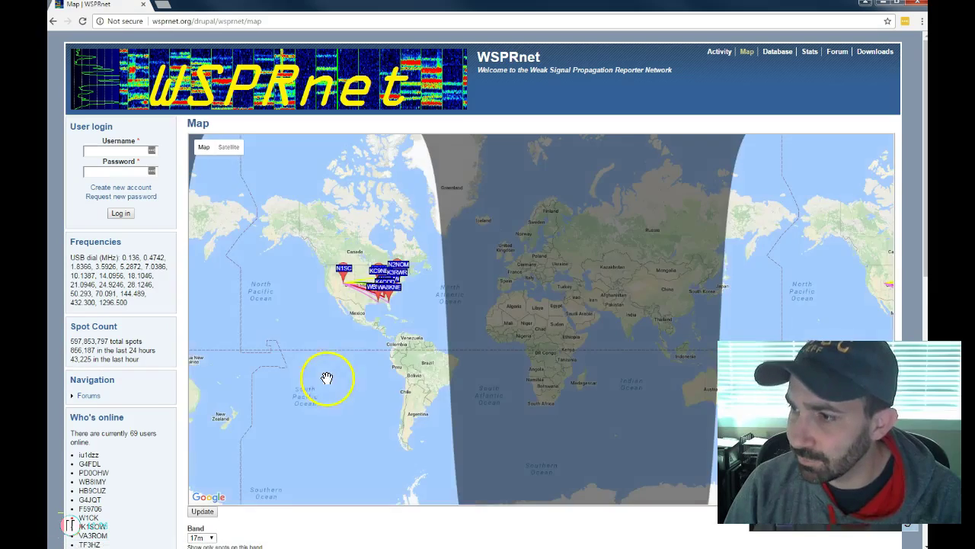
scroll(372, 303, "up", 3)
left_click_drag(357, 308, 409, 348)
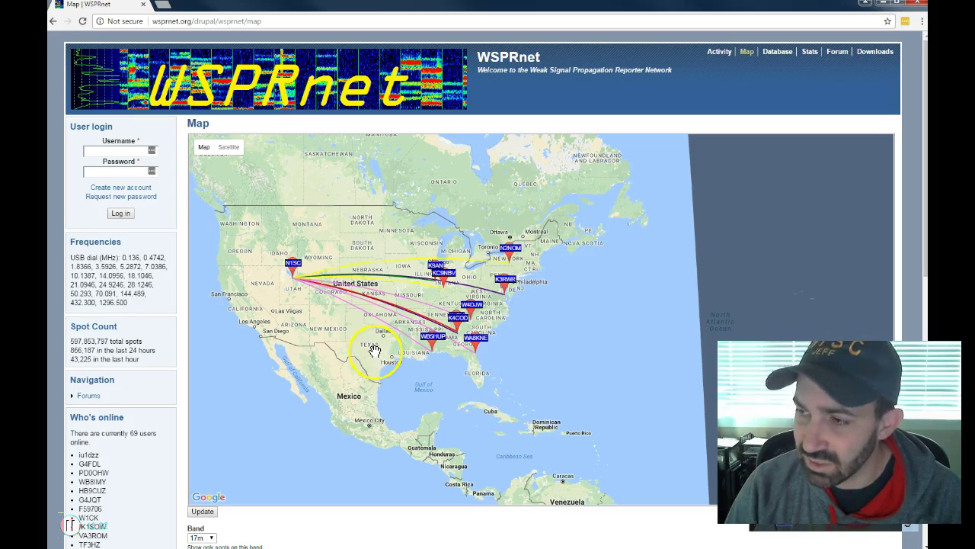
left_click_drag(346, 353, 399, 353)
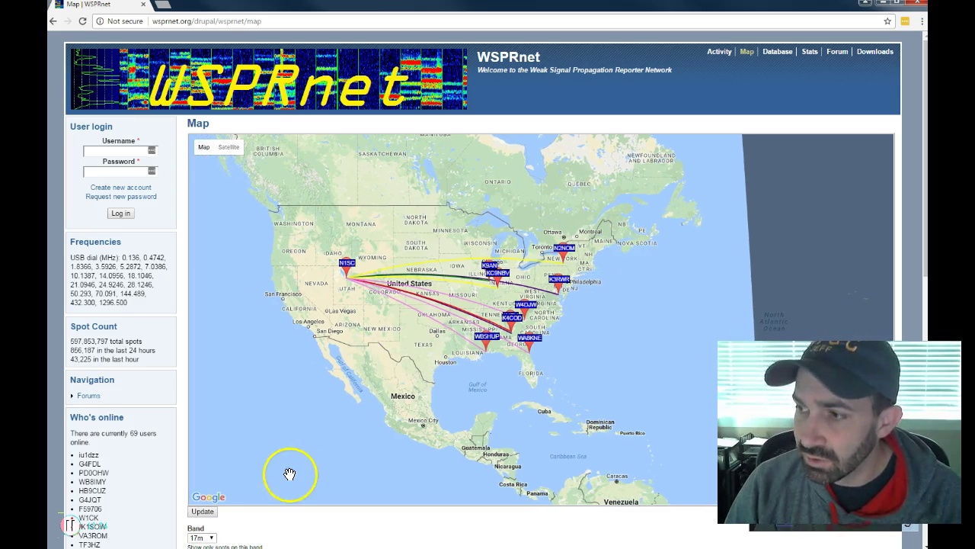
Change the band filter to 15m, update the map and examine the spot paths across the United States
scroll(236, 518, "down", 1)
left_click(206, 537)
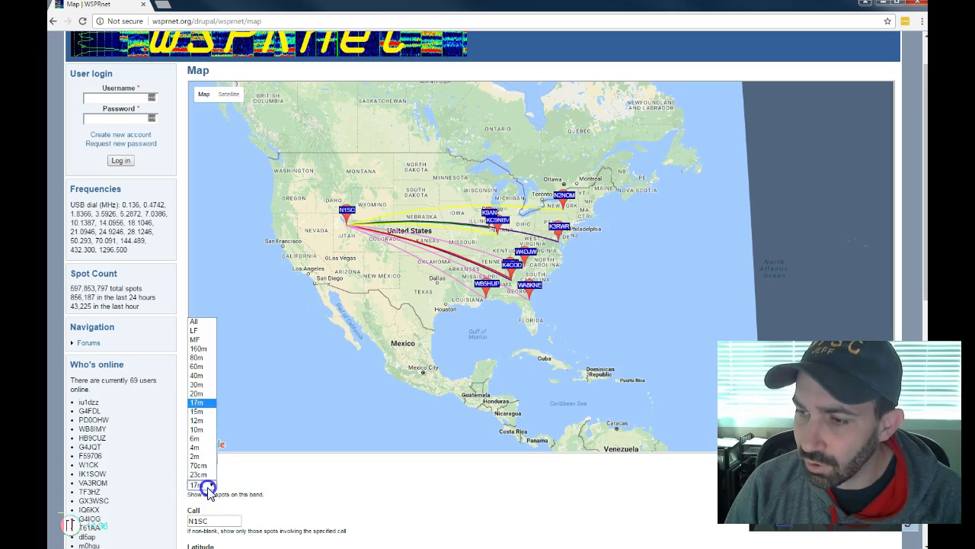
left_click(197, 412)
left_click(204, 458)
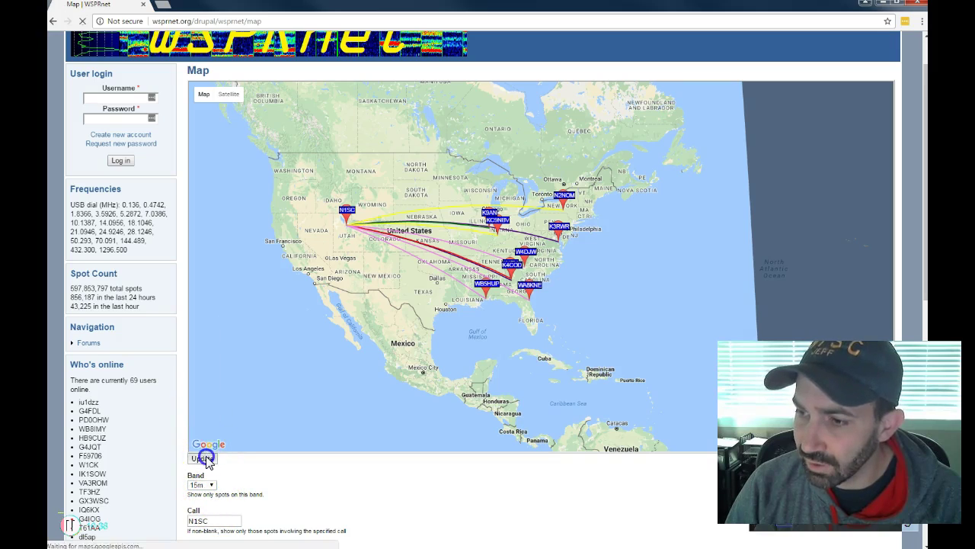
scroll(381, 322, "up", 2)
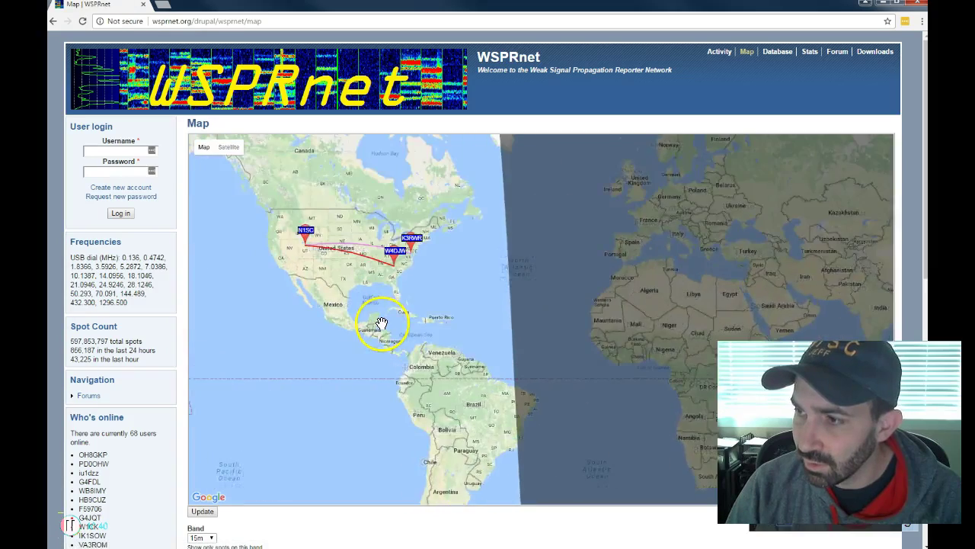
left_click_drag(393, 332, 468, 419)
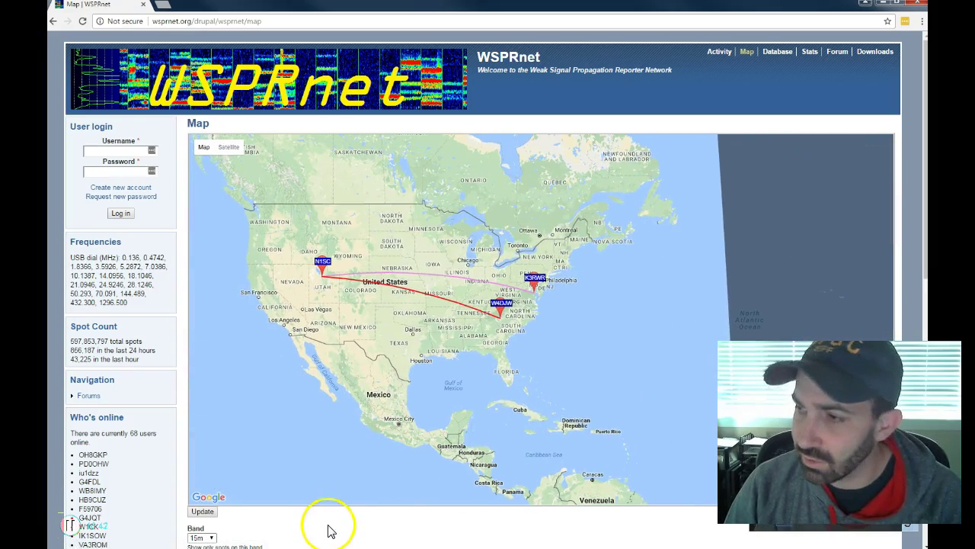
Change the band filter to 12m and update the map
scroll(329, 528, "down", 1)
scroll(329, 531, "down", 1)
left_click(202, 485)
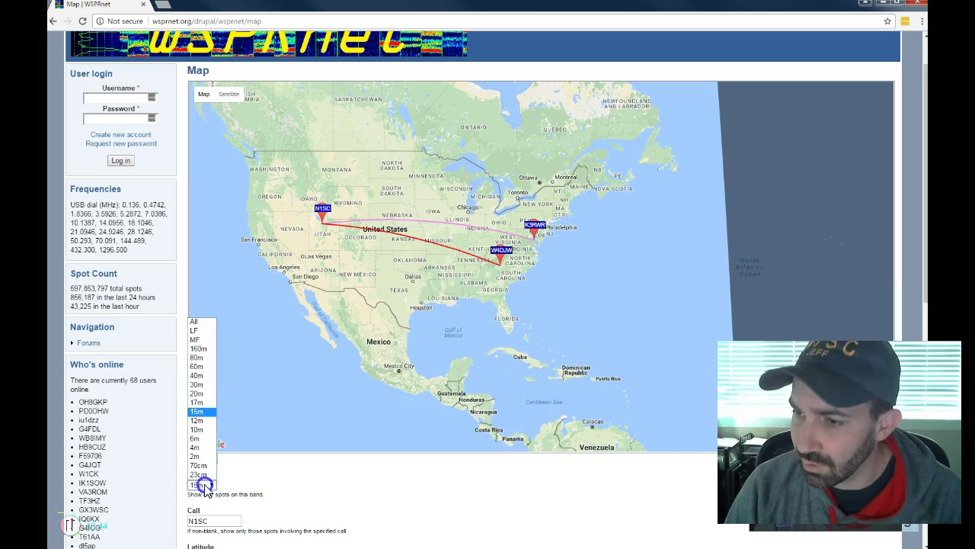
left_click(194, 420)
left_click(201, 458)
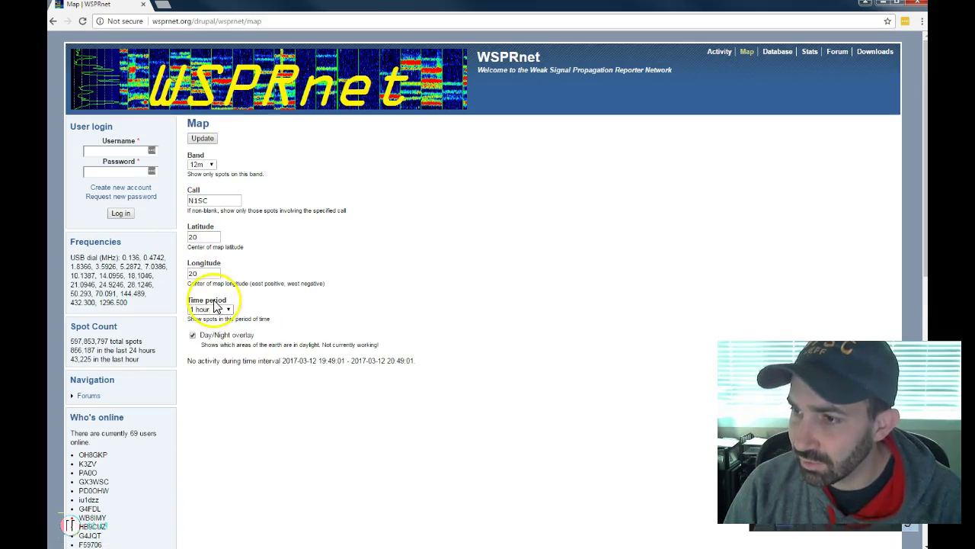
Change the band filter to 10m and update the map
left_click(201, 164)
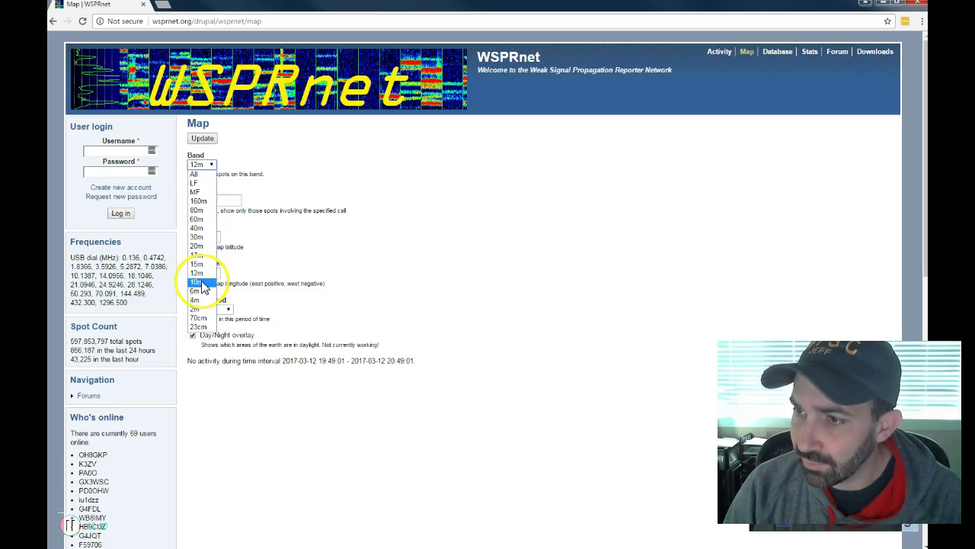
left_click(201, 279)
left_click(203, 139)
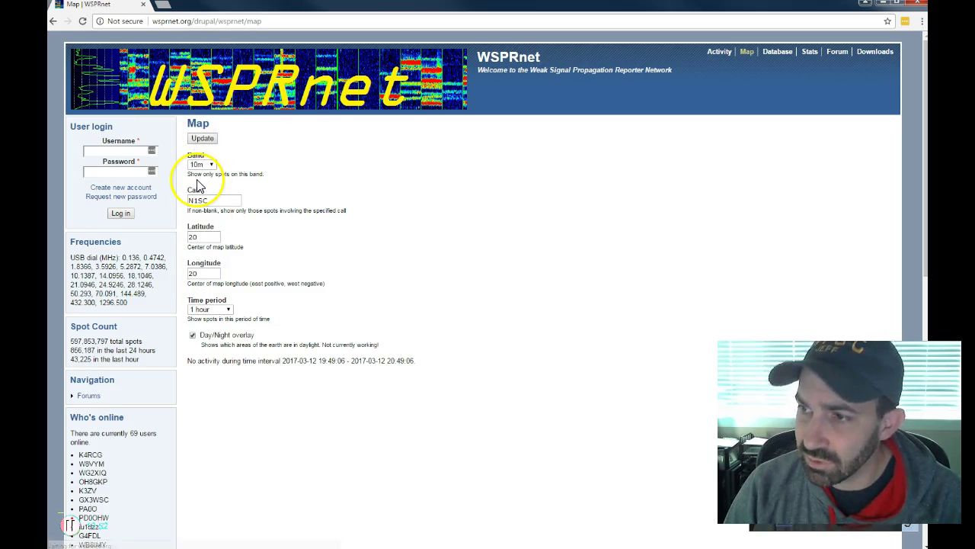
Change the band filter back to 30m, update the map and examine the spot paths across North America
left_click(207, 164)
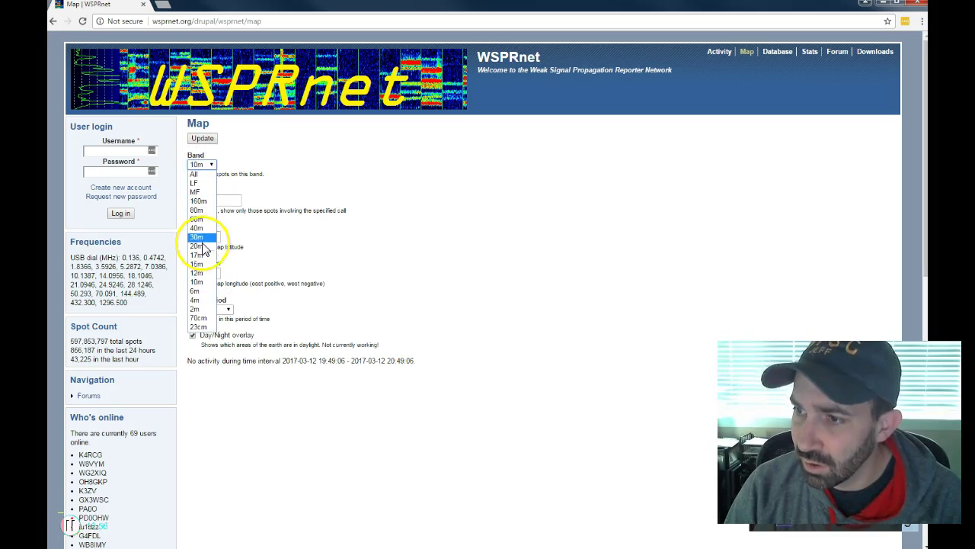
left_click(200, 239)
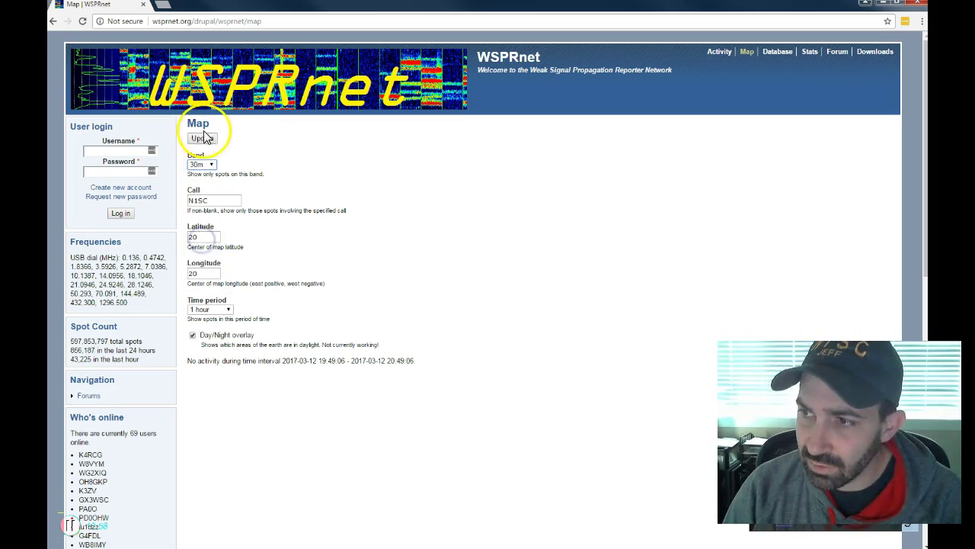
left_click(203, 138)
scroll(346, 317, "up", 3)
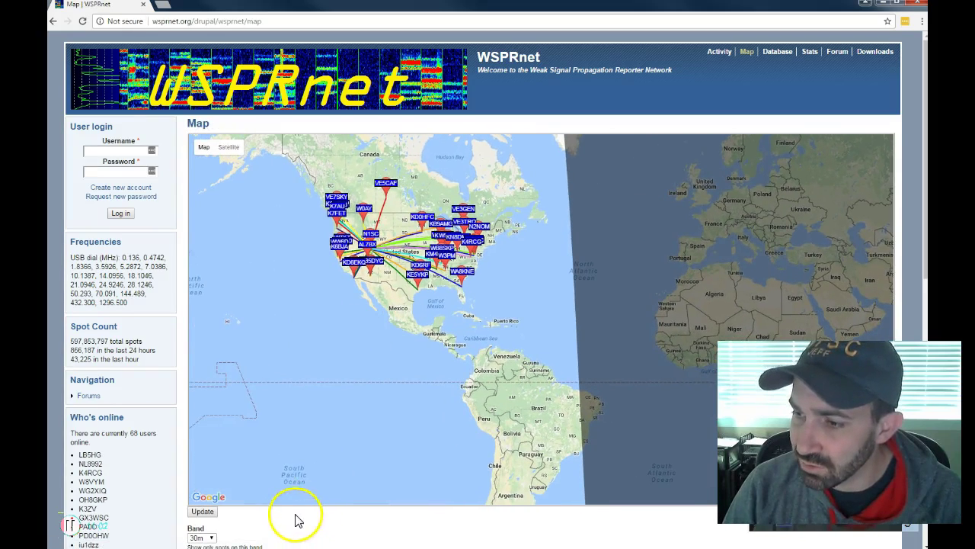
Change the band filter to 20m, update the map and examine the spot paths to Australia, Costa Rica and across the United States
scroll(282, 525, "down", 3)
left_click(202, 432)
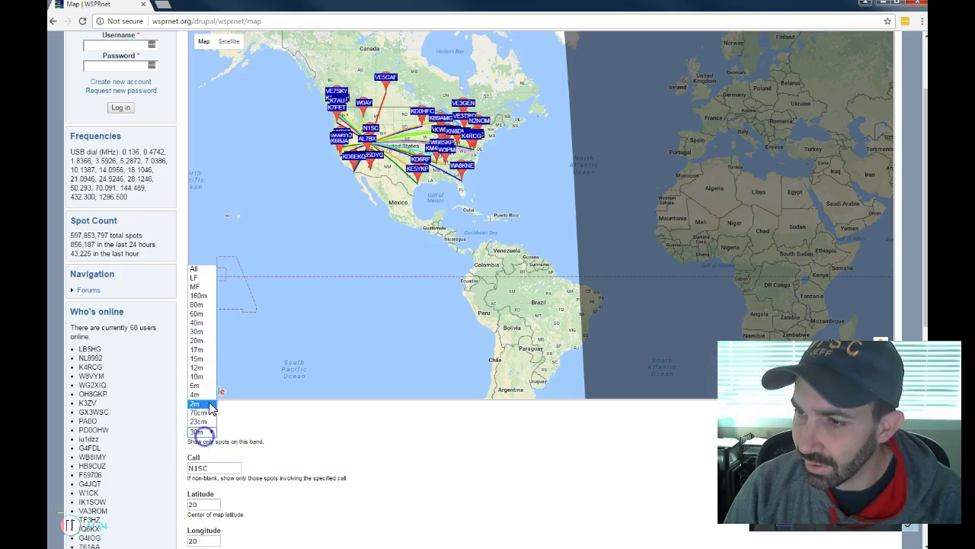
left_click(202, 339)
left_click(202, 406)
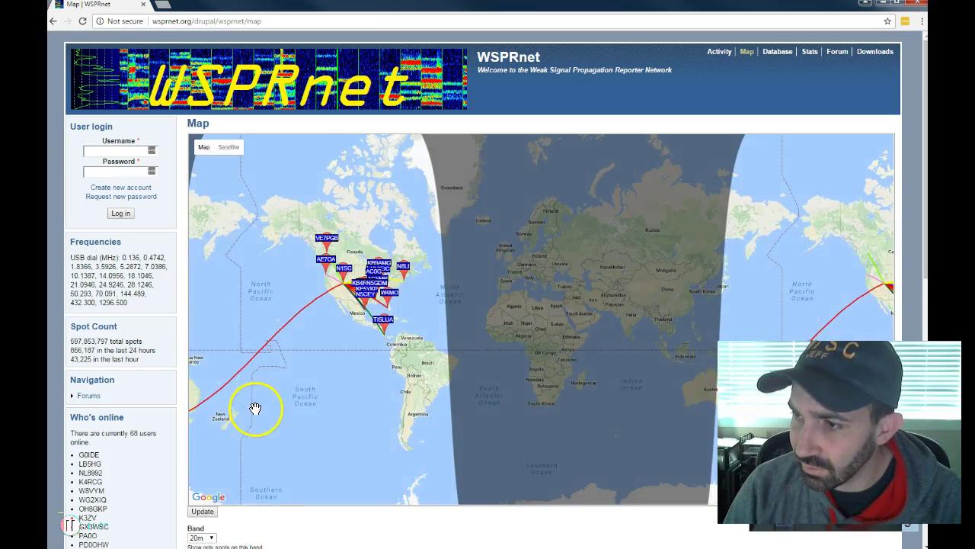
left_click_drag(255, 406, 305, 440)
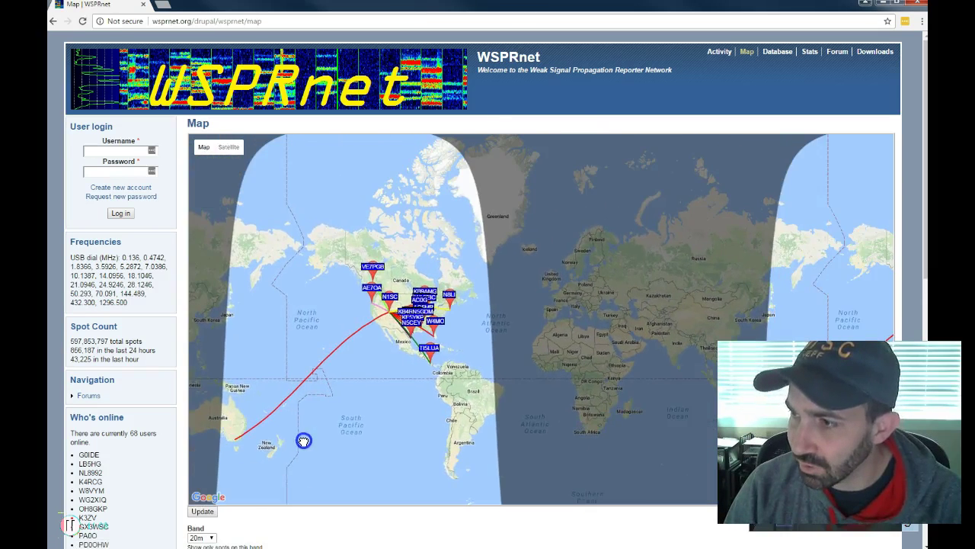
scroll(391, 359, "up", 3)
left_click_drag(398, 351, 385, 397)
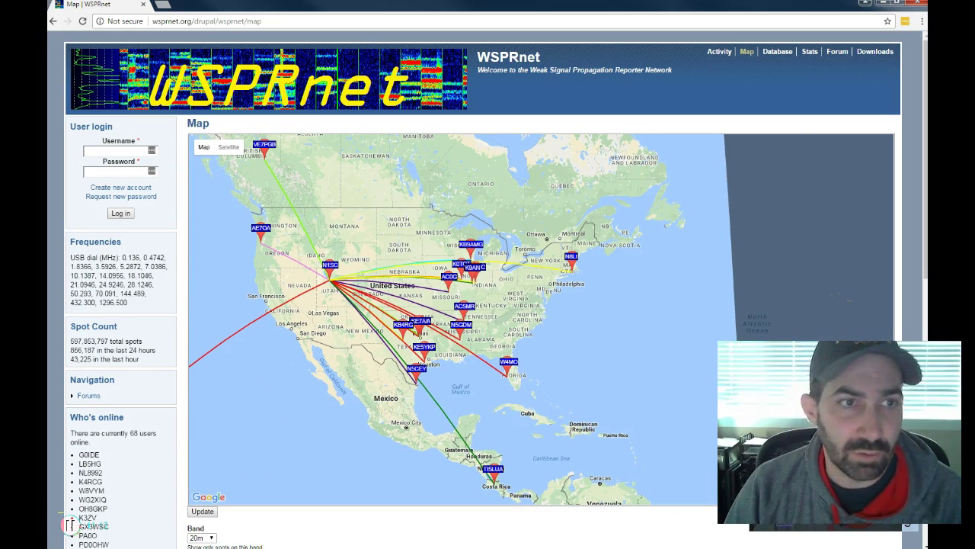
Close the WSPRnet map and review the CONUS HF Band Condx page for the 160 to 15 metre bands in a maximized window
left_click(142, 6)
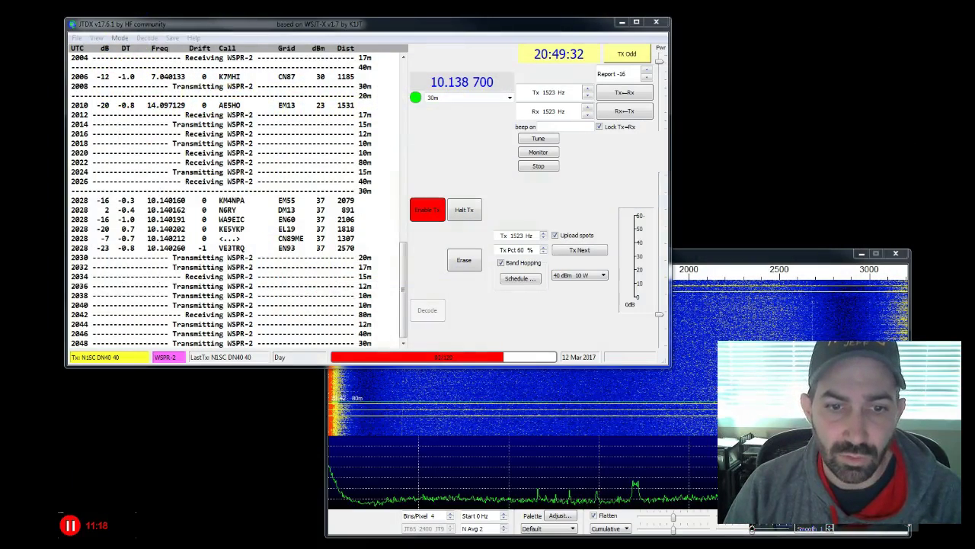
left_click_drag(48, 67, 489, 72)
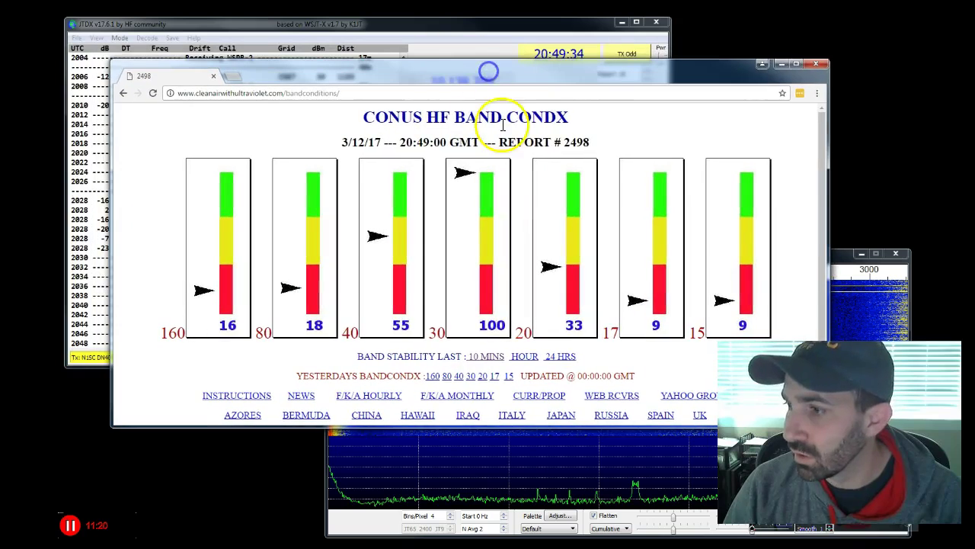
left_click(798, 63)
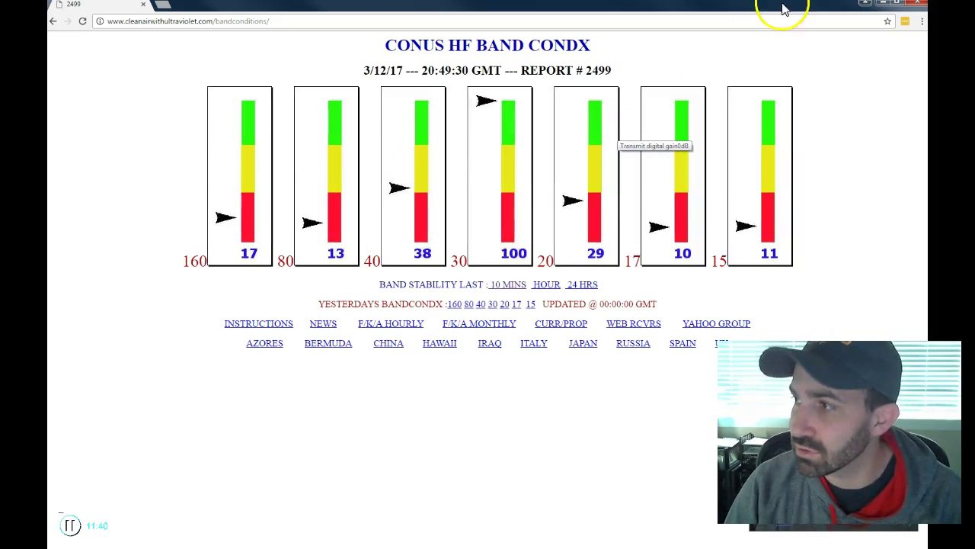
left_click(920, 7)
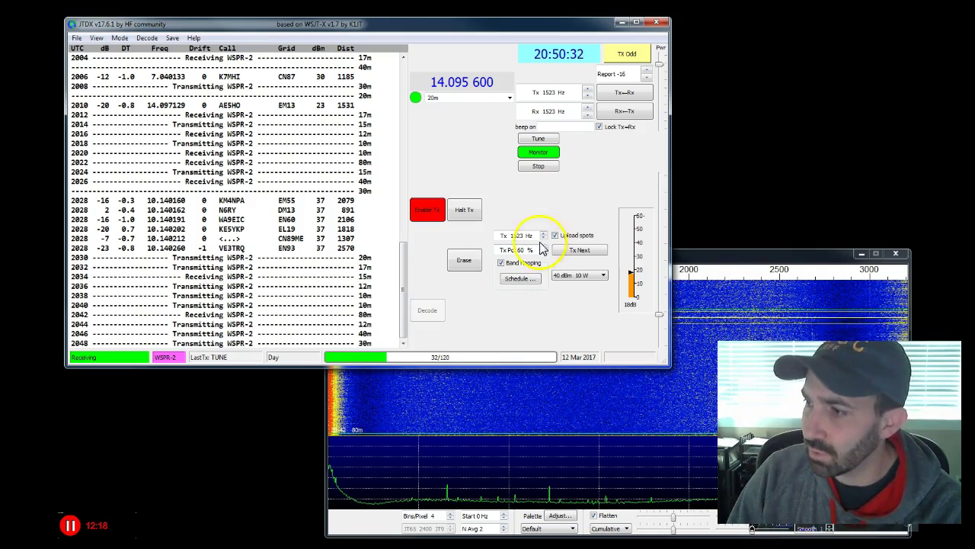
Bring the JTDX Wide Graph to the front and examine the signal traces on the 20m waterfall
left_click(801, 256)
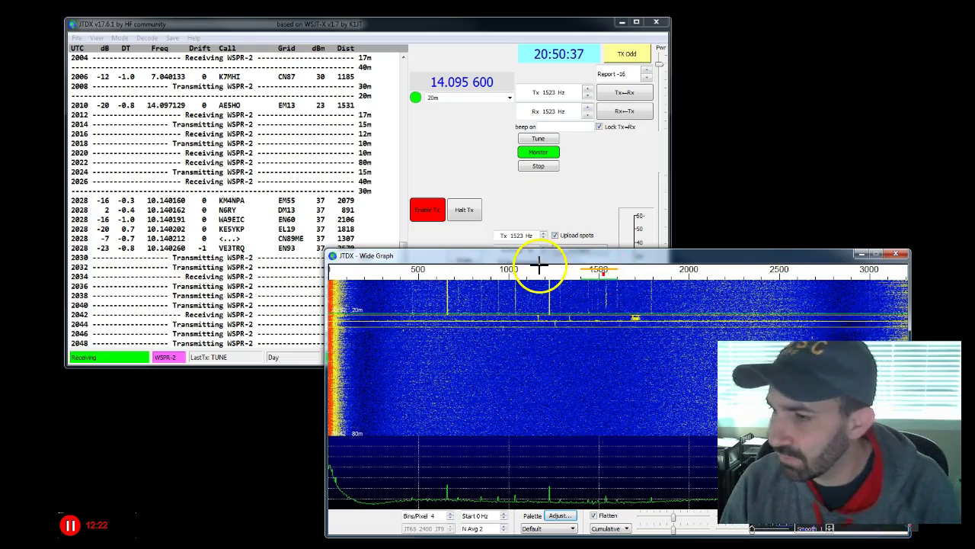
left_click_drag(558, 260, 312, 171)
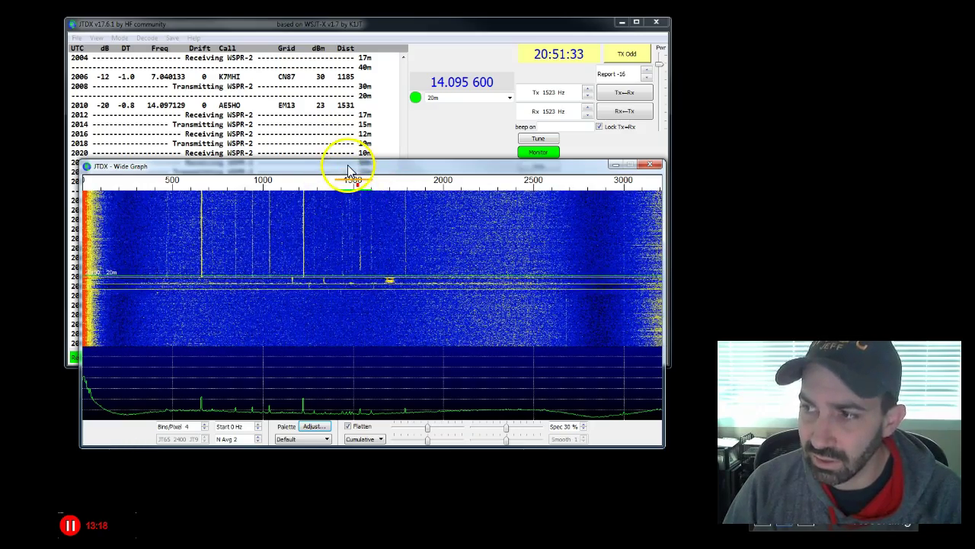
left_click_drag(349, 166, 577, 246)
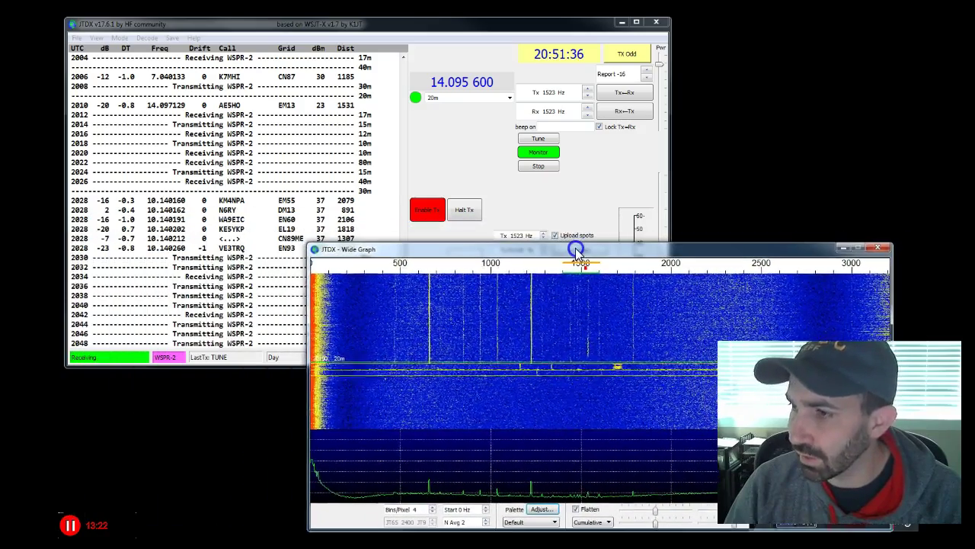
Review the decoded WSPR spots in the JTDX main window from the earliest entries to the latest
left_click(434, 157)
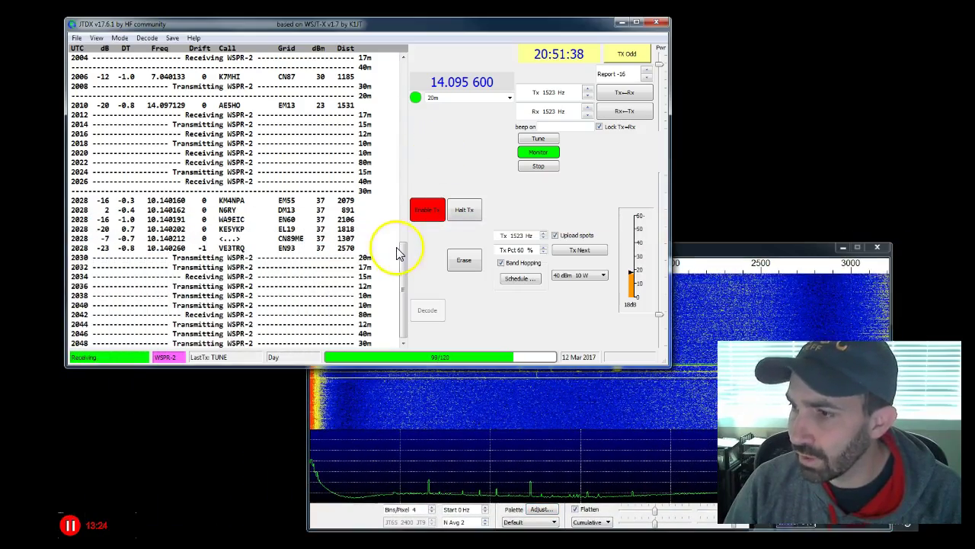
left_click_drag(406, 272, 386, 92)
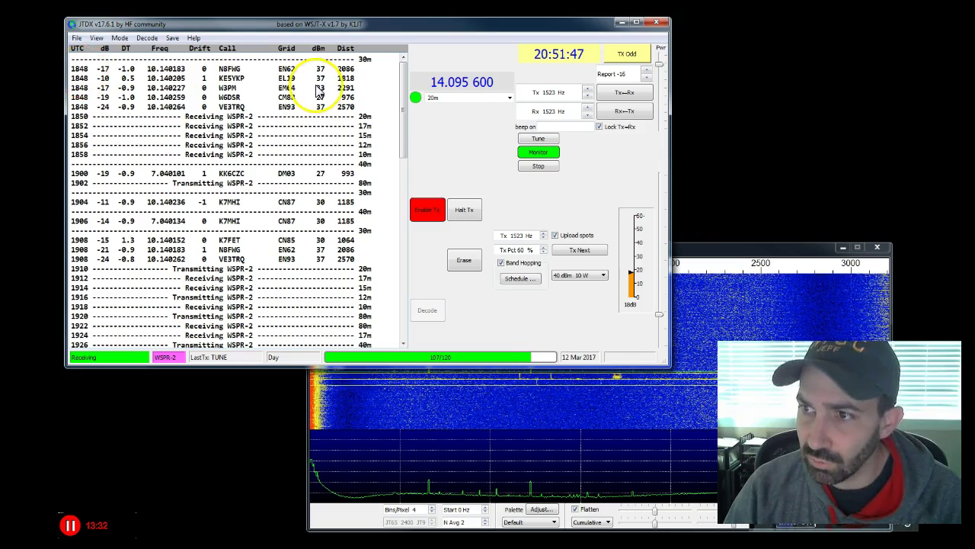
left_click_drag(403, 90, 403, 288)
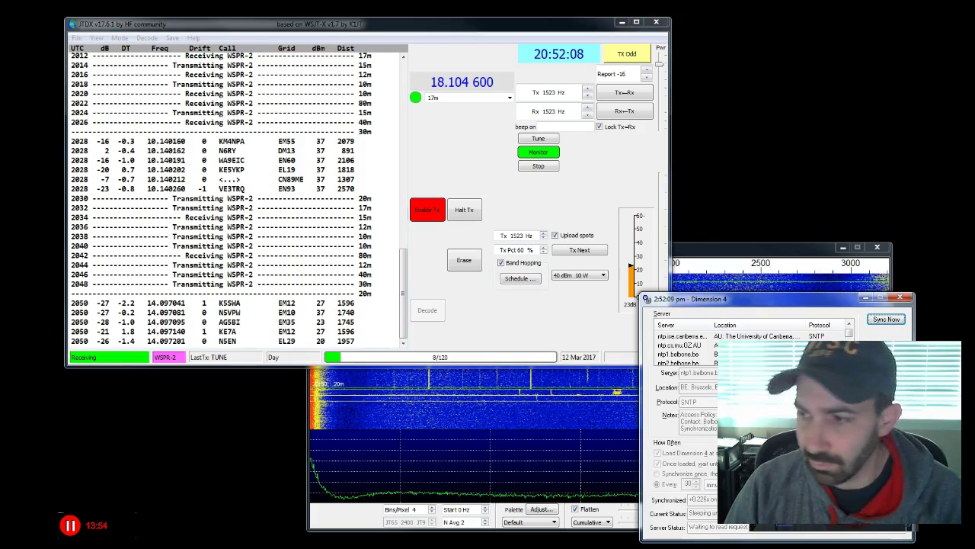
Switch to Dimension 4 and examine its time server list, synchronization interval and last sync status
left_click_drag(775, 305, 372, 146)
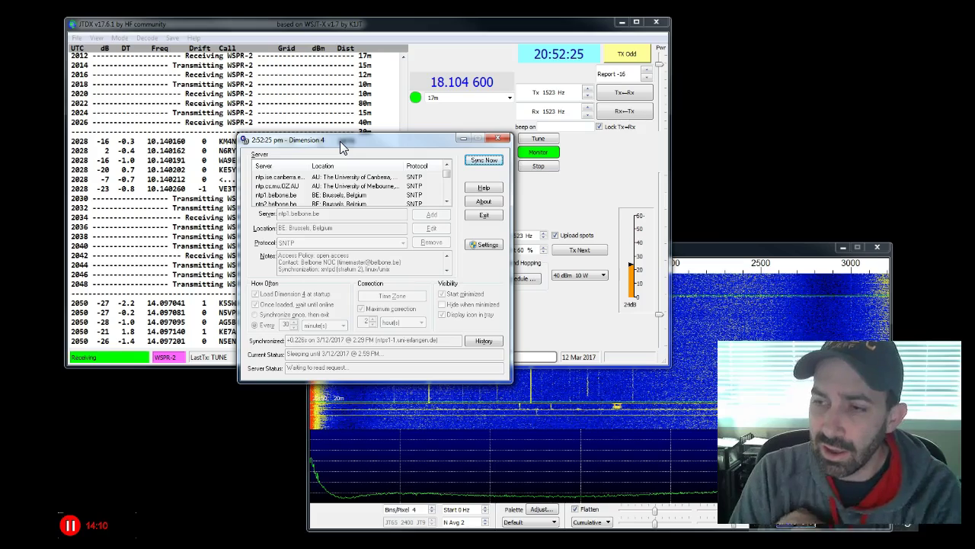
left_click_drag(339, 140, 194, 126)
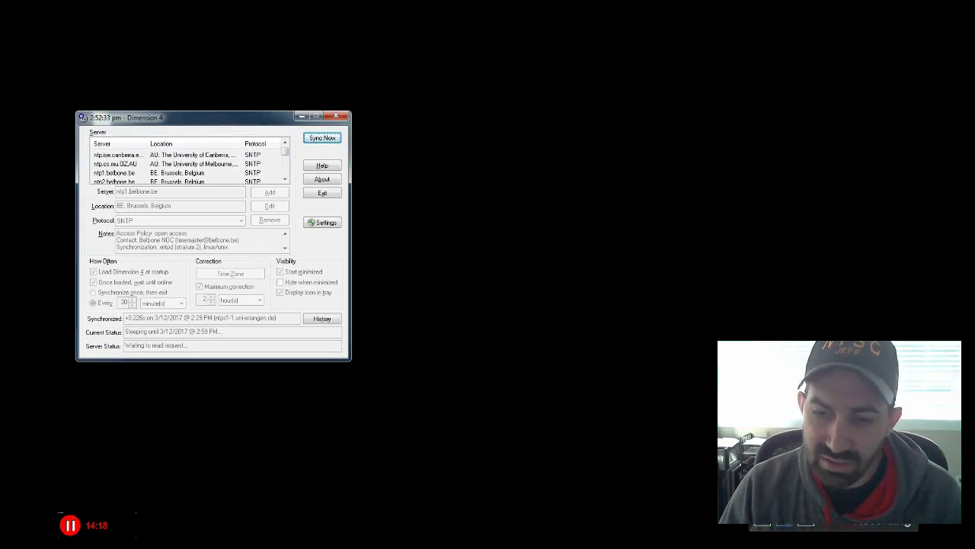
left_click(118, 543)
left_click(118, 542)
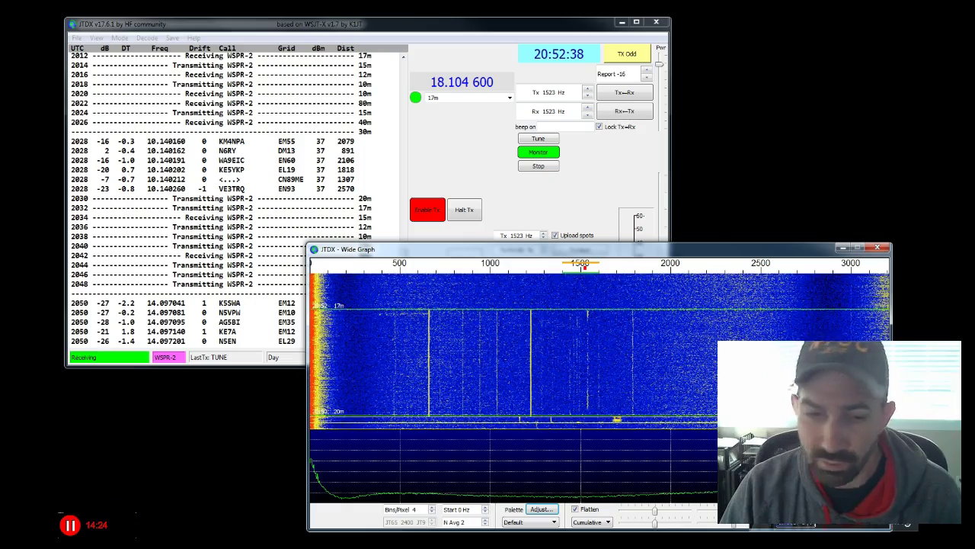
left_click(144, 543)
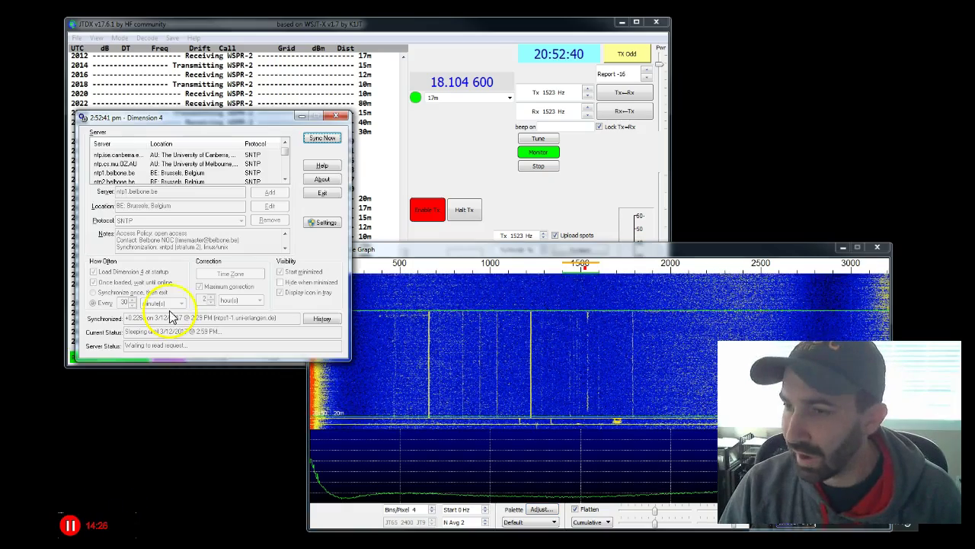
left_click_drag(237, 119, 302, 204)
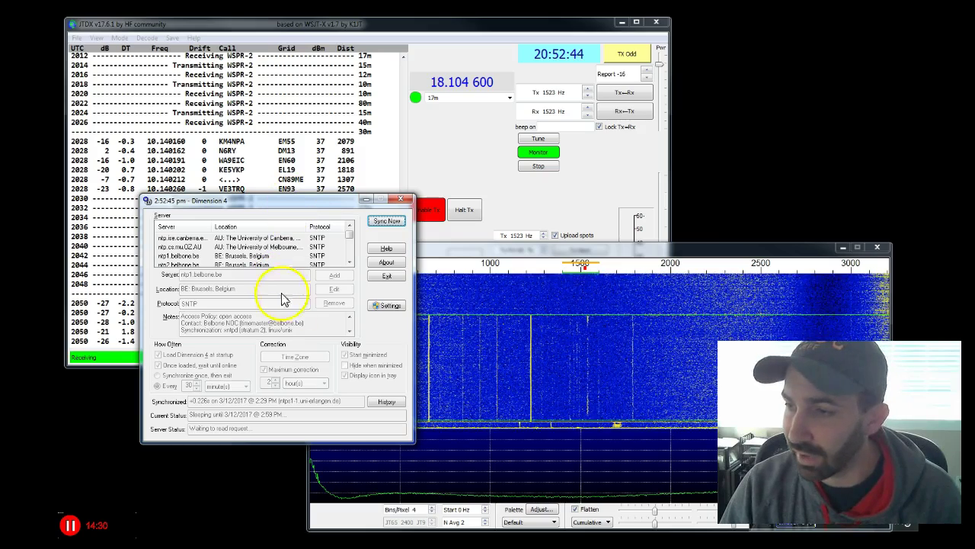
left_click_drag(303, 201, 416, 235)
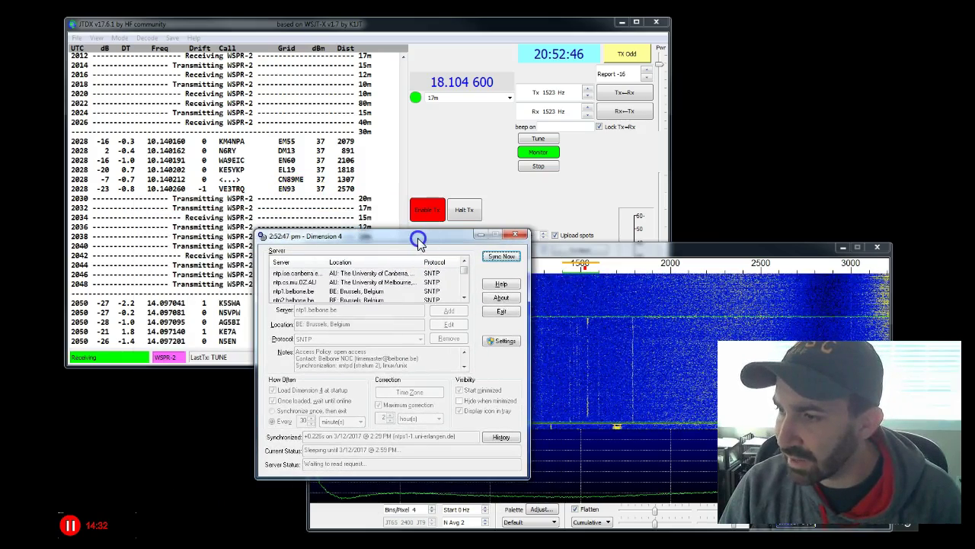
Return to JTDX to examine the DT values of the 2050 decodes on 20m, and move the Dimension 4 window aside
left_click(217, 25)
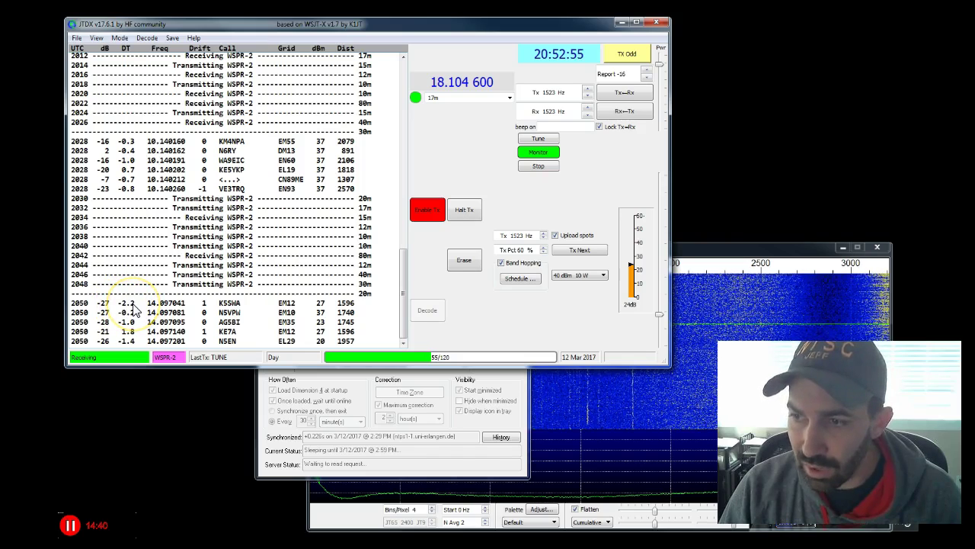
mouse_move(404, 318)
left_mouse_down()
mouse_move(405, 84)
mouse_move(428, 288)
mouse_move(429, 308)
mouse_move(417, 311)
left_mouse_up()
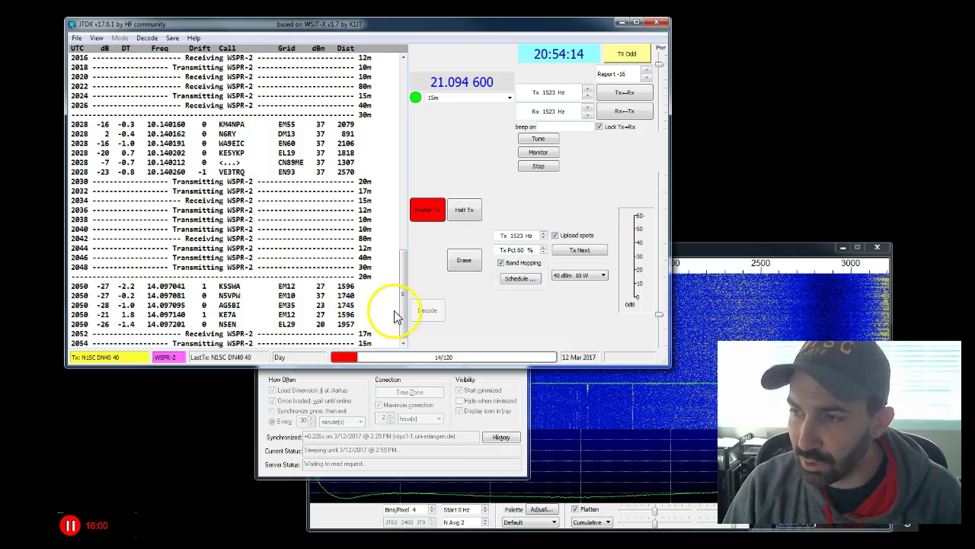
left_click(353, 401)
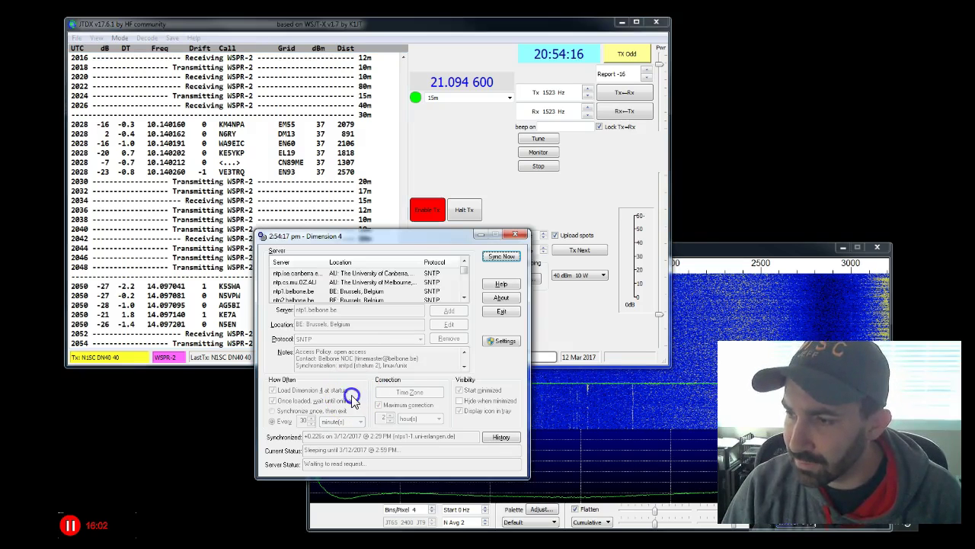
left_click_drag(416, 243, 215, 301)
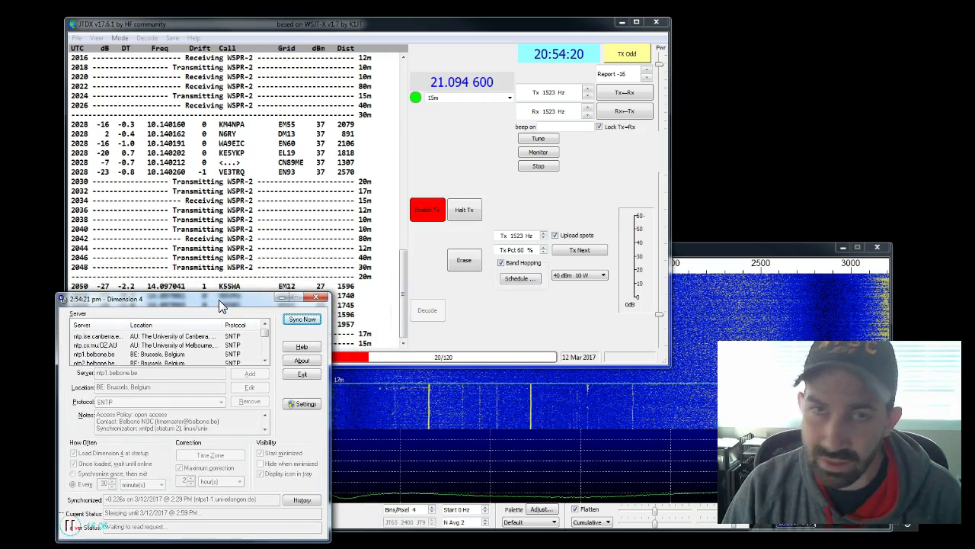